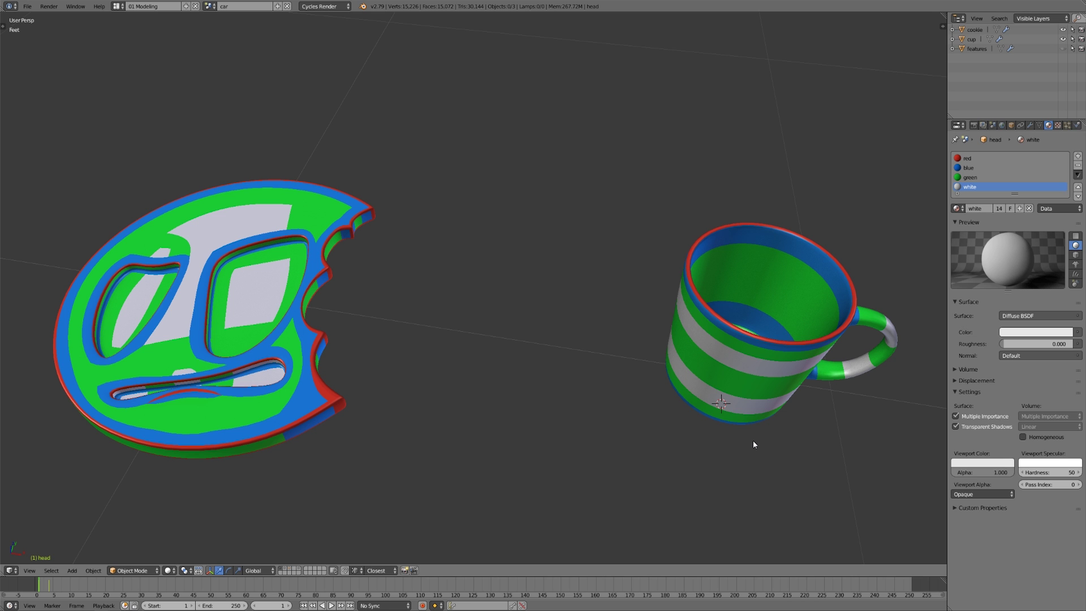
Step: Zoom and orbit in close on the striped cup, then select it and enter Edit Mode
{"action": "scroll", "coordinate": [666, 421], "scroll_direction": "up", "scroll_amount": 3}
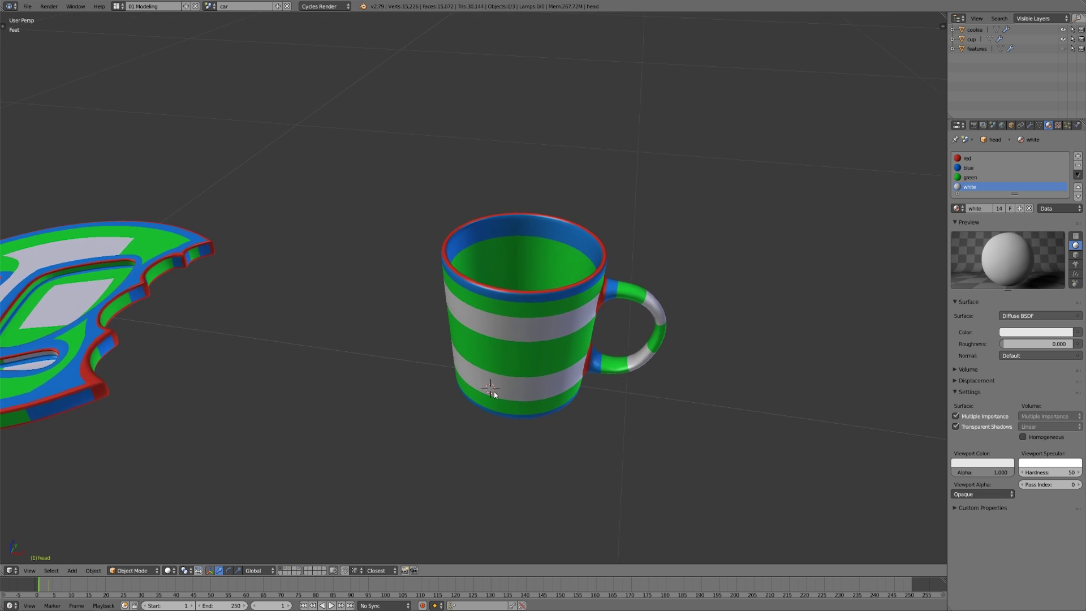
{"action": "scroll", "coordinate": [646, 416], "scroll_direction": "up", "scroll_amount": 2}
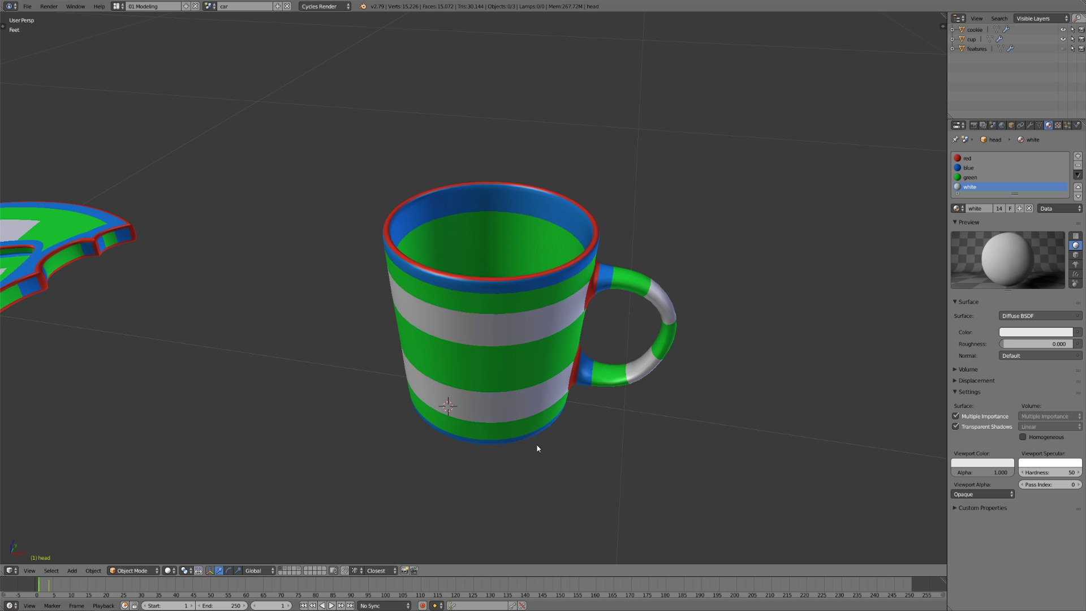
{"action": "scroll", "coordinate": [584, 448], "scroll_direction": "up", "scroll_amount": 1}
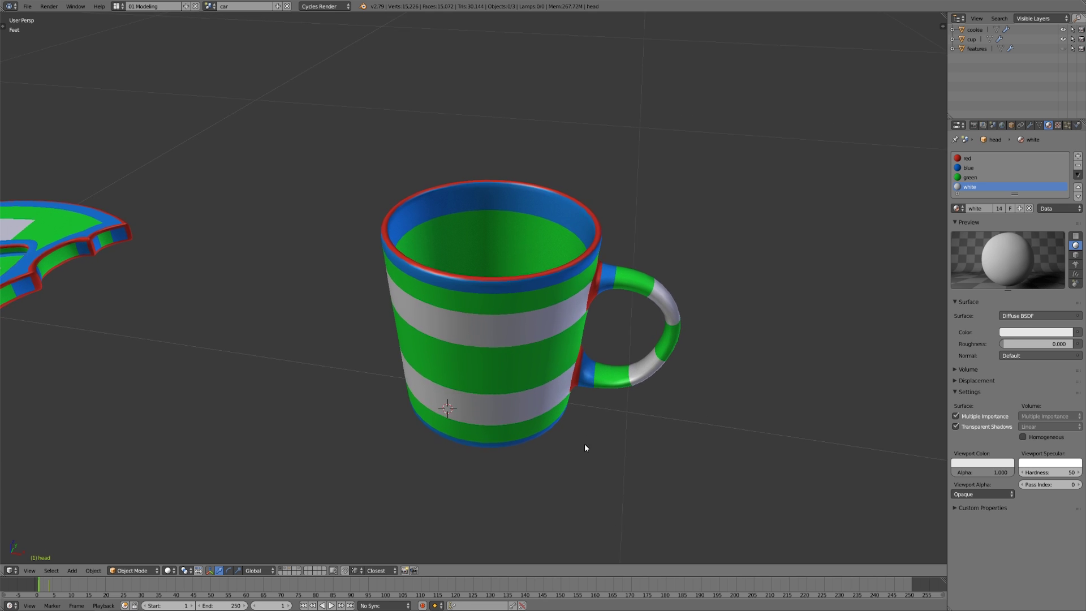
{"action": "middle_click_drag", "start_coordinate": [585, 448], "coordinate": [607, 461]}
{"action": "scroll", "coordinate": [622, 454], "scroll_direction": "up", "scroll_amount": 1}
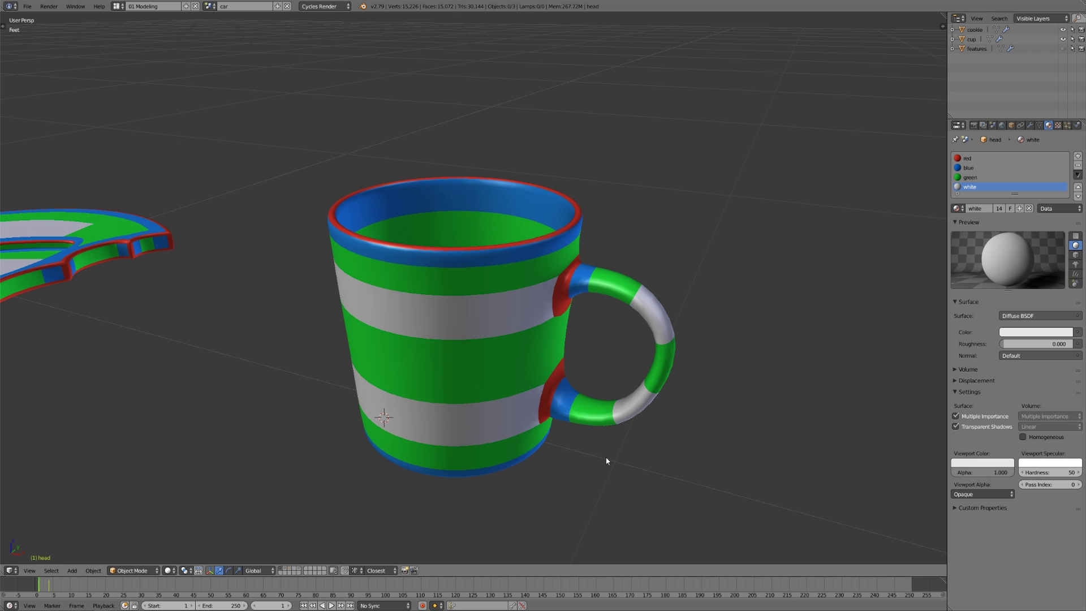
{"action": "right_click", "coordinate": [514, 358]}
{"action": "key", "text": "Tab"}
Step: Select the face loops around the cup's top rim and bottom rim
{"action": "middle_click_drag", "start_coordinate": [589, 337], "coordinate": [568, 242]}
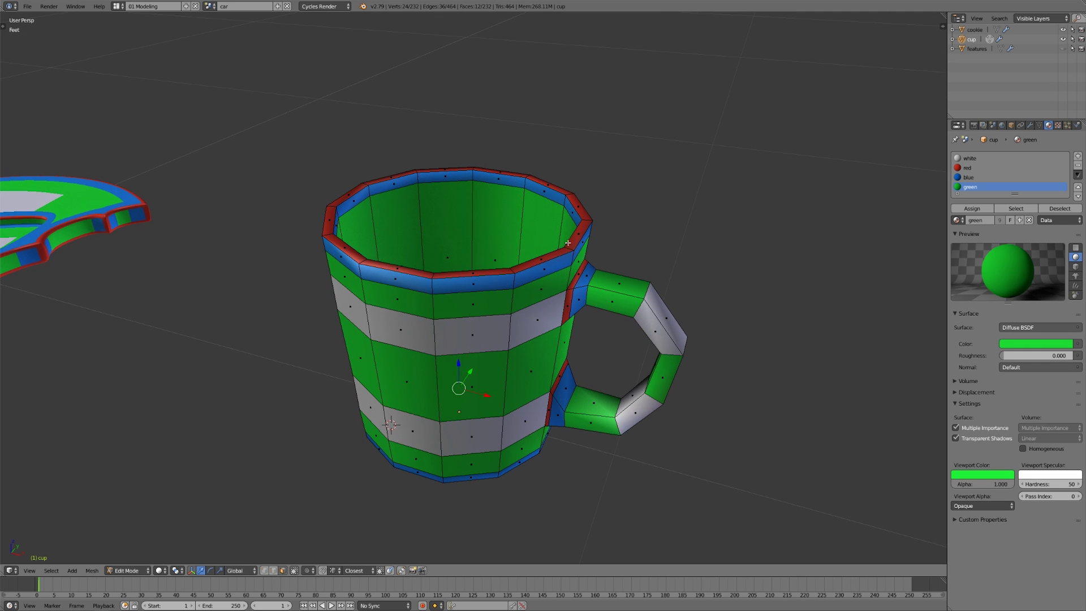
{"action": "right_click", "coordinate": [568, 244], "text": "alt"}
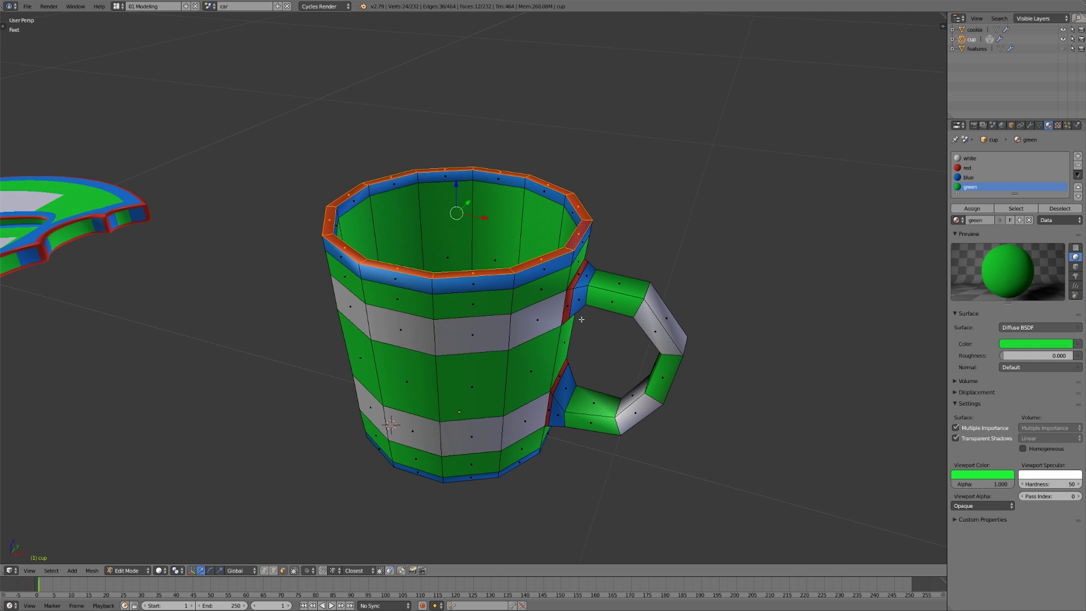
{"action": "middle_click_drag", "start_coordinate": [582, 242], "coordinate": [544, 378]}
{"action": "right_click", "coordinate": [544, 378], "text": "alt"}
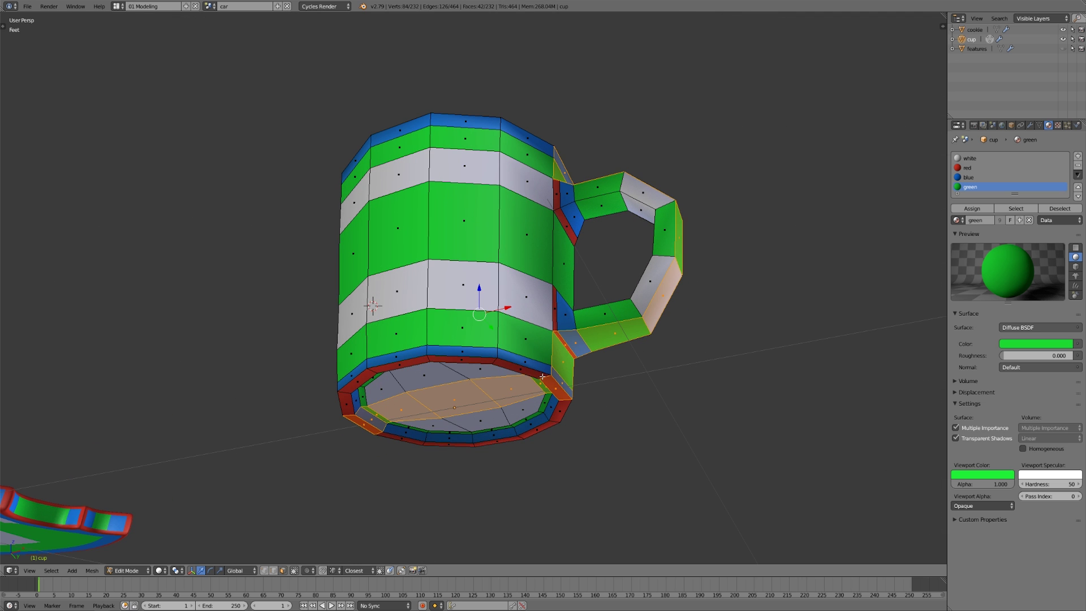
{"action": "right_click", "coordinate": [543, 378], "text": "alt"}
Step: Select the loops at the handle's lower and upper joints and the blue rim loop
{"action": "middle_click_drag", "start_coordinate": [543, 378], "coordinate": [536, 349]}
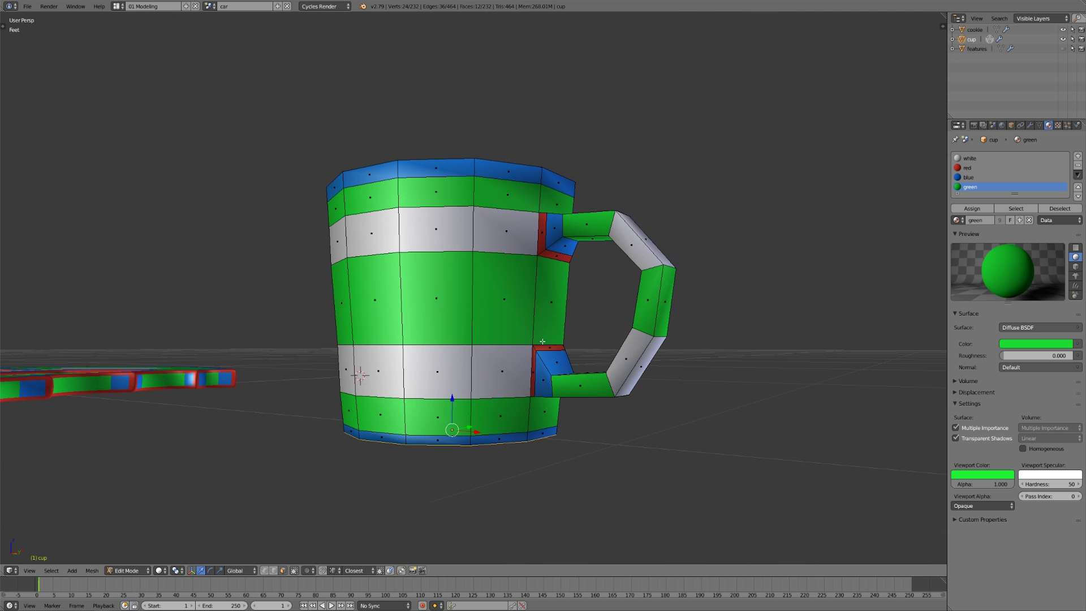
{"action": "right_click", "coordinate": [536, 349], "text": "alt"}
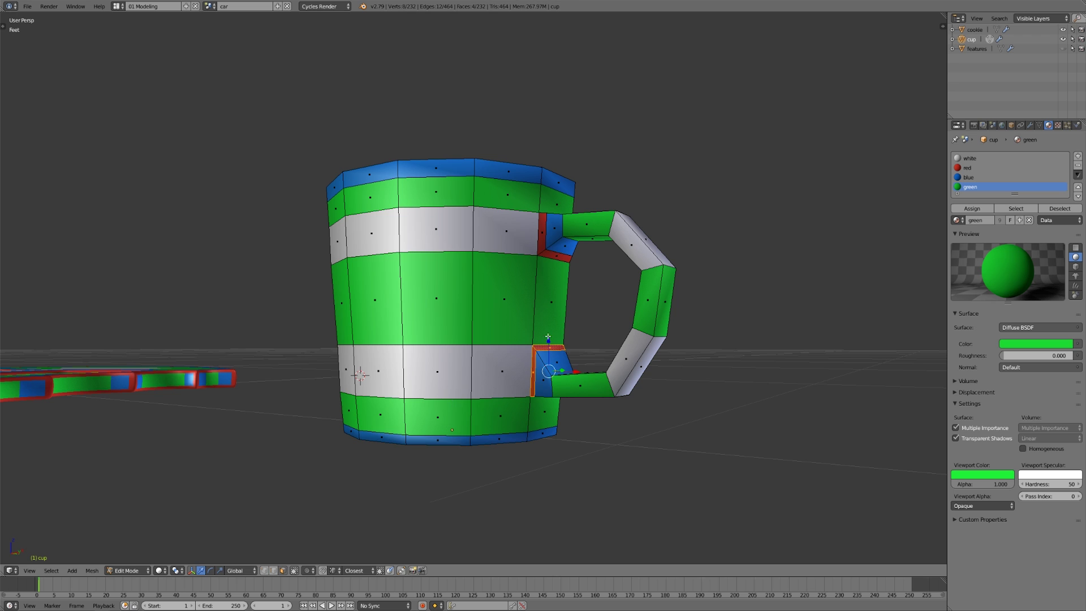
{"action": "right_click", "coordinate": [543, 250], "text": "alt"}
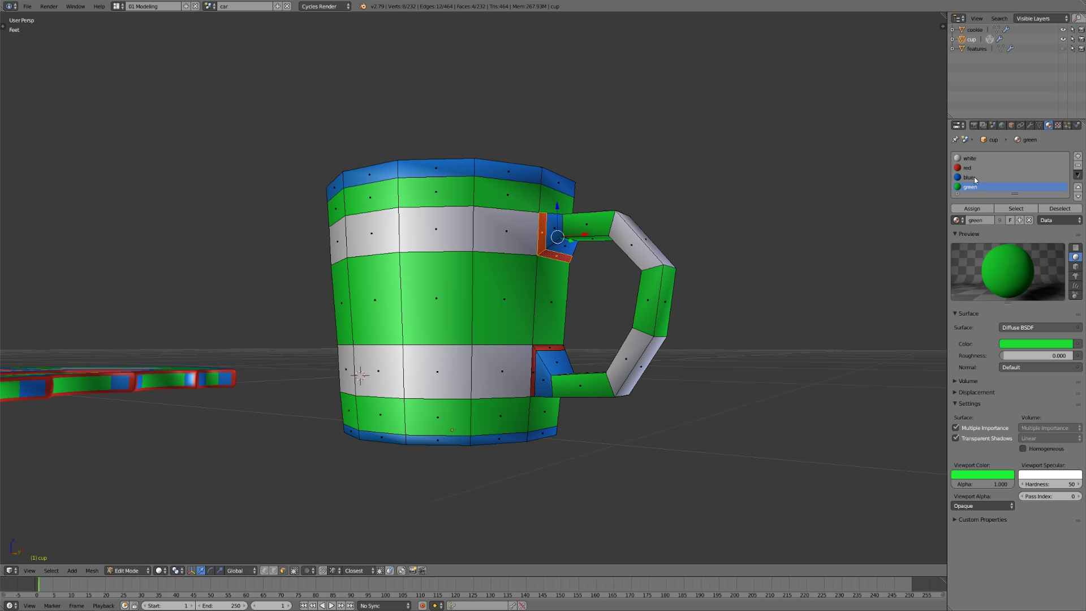
{"action": "middle_click_drag", "start_coordinate": [526, 333], "coordinate": [544, 372]}
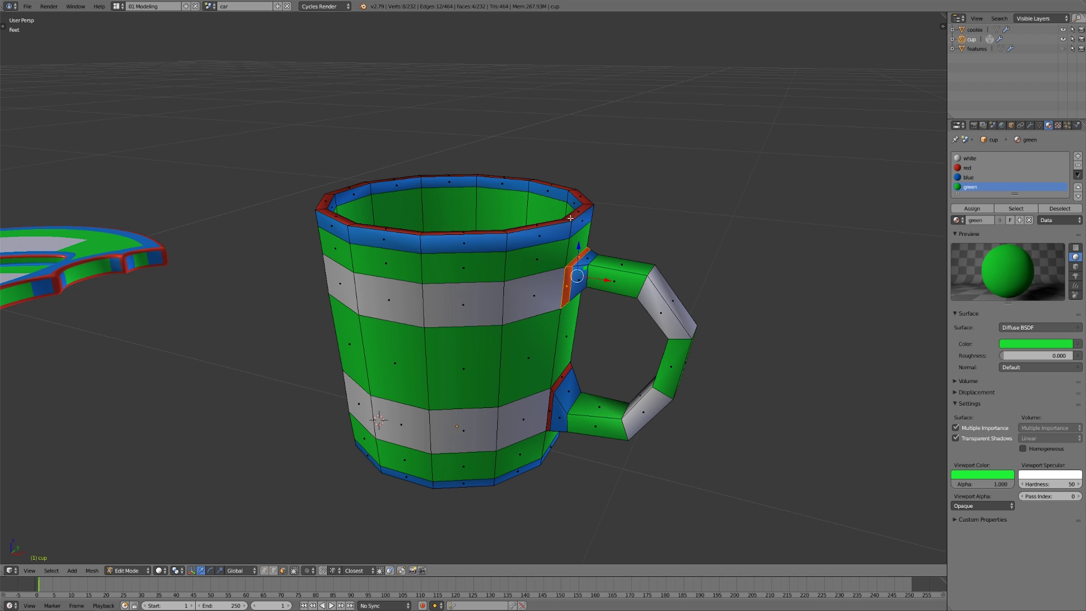
{"action": "right_click", "coordinate": [568, 251], "text": "alt"}
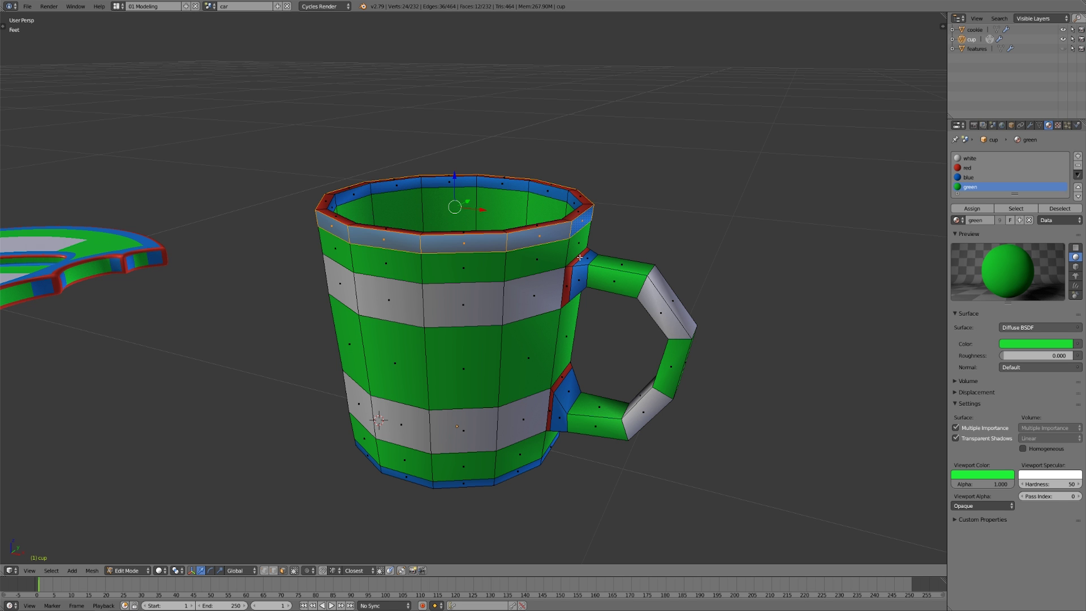
Step: Draw an annotation mark where the handle meets the cup's rim
{"action": "mouse_move", "coordinate": [604, 272]}
{"action": "middle_mouse_down"}
{"action": "mouse_move", "coordinate": [572, 226]}
{"action": "mouse_move", "coordinate": [597, 228]}
{"action": "middle_mouse_up"}
{"action": "left_click_drag", "start_coordinate": [597, 228], "coordinate": [595, 187]}
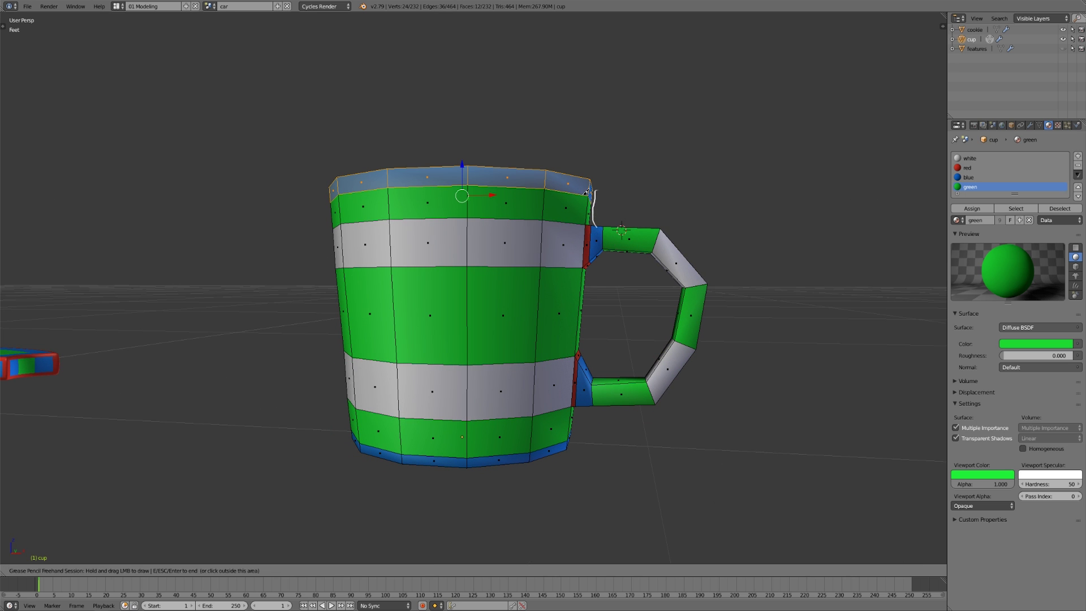
{"action": "middle_click_drag", "start_coordinate": [605, 207], "coordinate": [606, 211]}
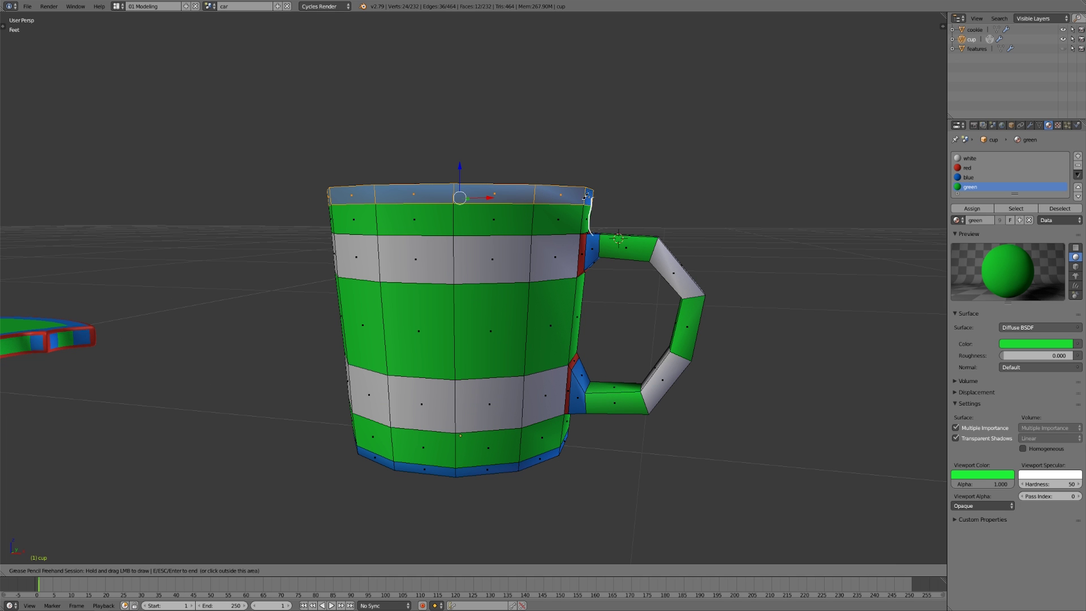
{"action": "middle_click_drag", "start_coordinate": [602, 199], "coordinate": [597, 208]}
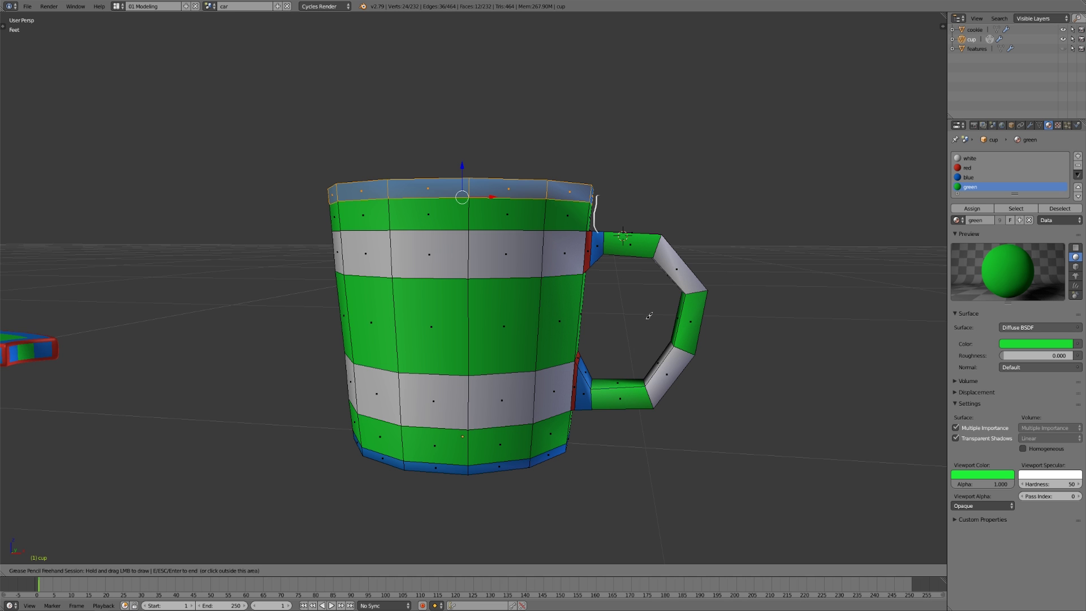
{"action": "middle_click_drag", "start_coordinate": [649, 315], "coordinate": [629, 327]}
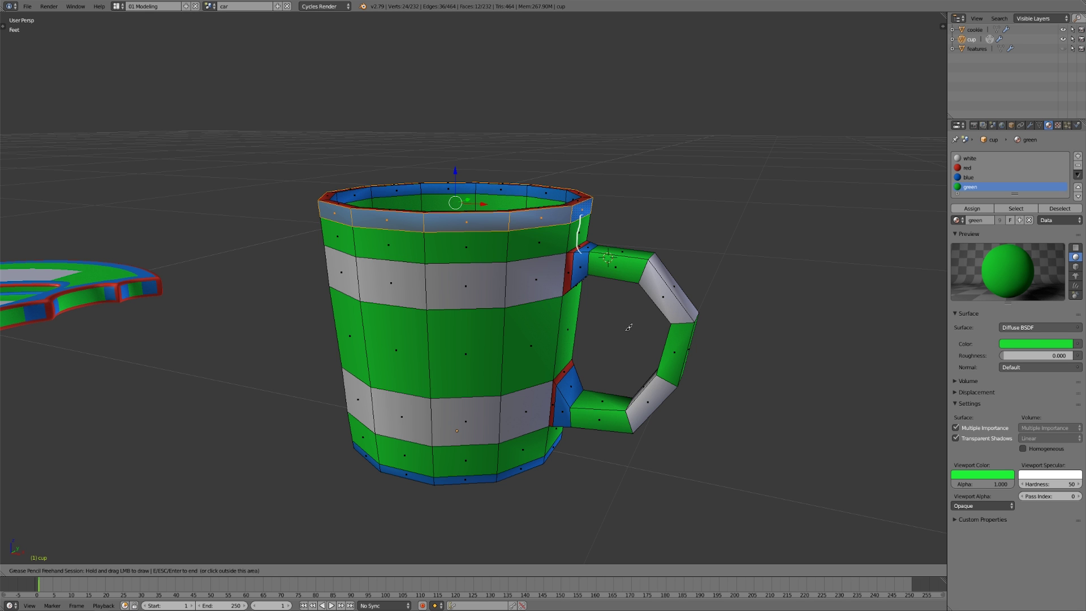
Step: Leave the cup's Edit Mode, pan over to the cookie logo and enter its Edit Mode
{"action": "key", "text": "Escape"}
{"action": "key", "text": "Tab"}
{"action": "middle_click_drag", "start_coordinate": [325, 339], "coordinate": [329, 400]}
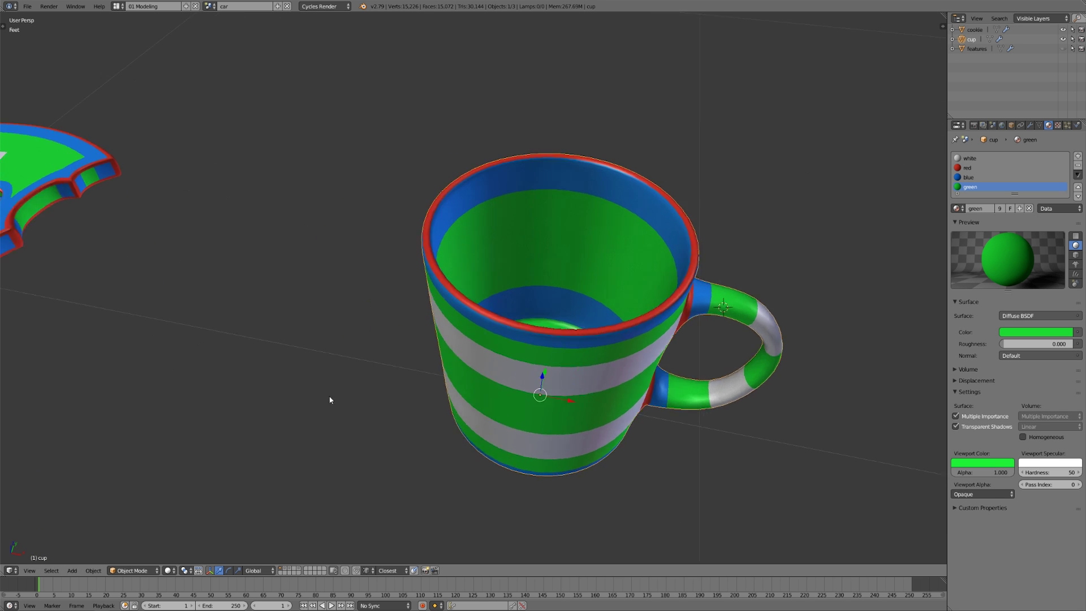
{"action": "scroll", "coordinate": [330, 400], "scroll_direction": "up", "scroll_amount": 3}
{"action": "middle_click_drag", "start_coordinate": [212, 396], "coordinate": [632, 397], "text": "shift"}
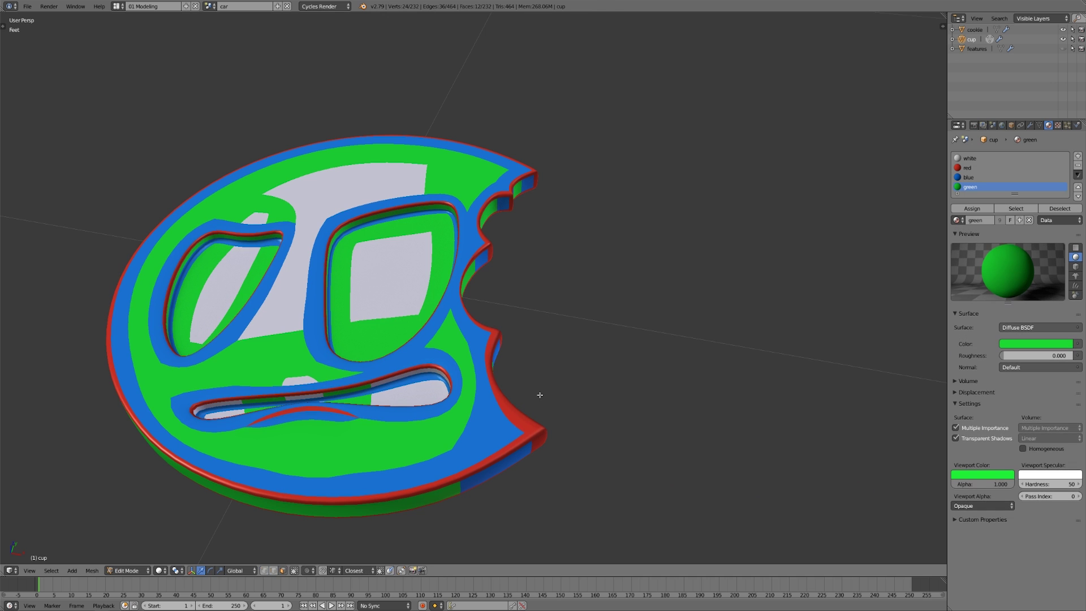
{"action": "right_click", "coordinate": [536, 418]}
{"action": "key", "text": "Tab"}
Step: Select the cookie's outer side-wall loop, then the bite's wall strip with its adjoining rim loop
{"action": "middle_click_drag", "start_coordinate": [509, 432], "coordinate": [536, 437]}
{"action": "right_click", "coordinate": [504, 449], "text": "alt"}
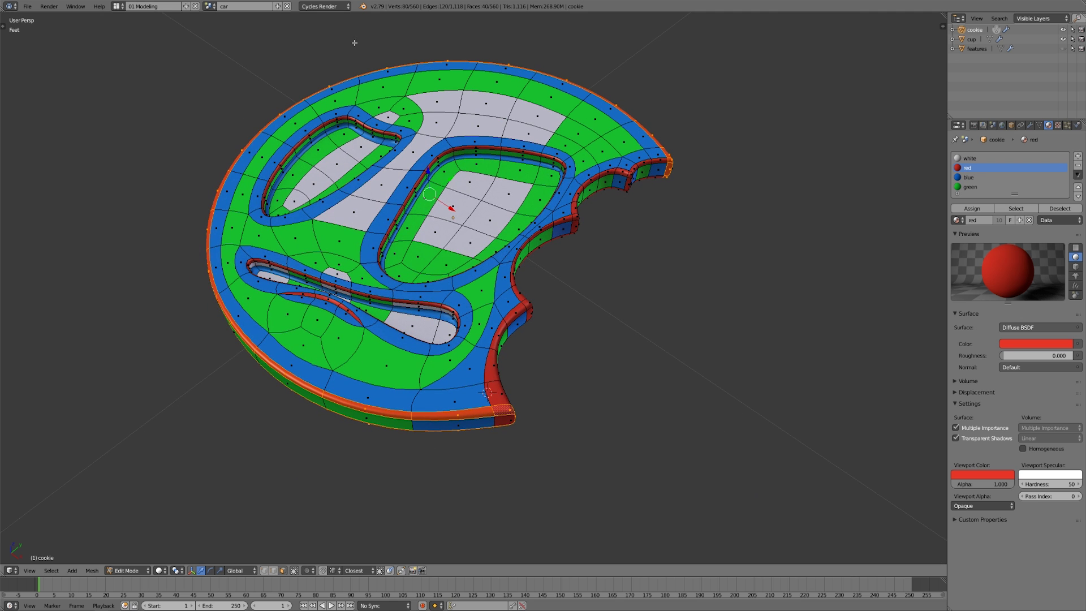
{"action": "right_click", "coordinate": [498, 399], "text": "alt"}
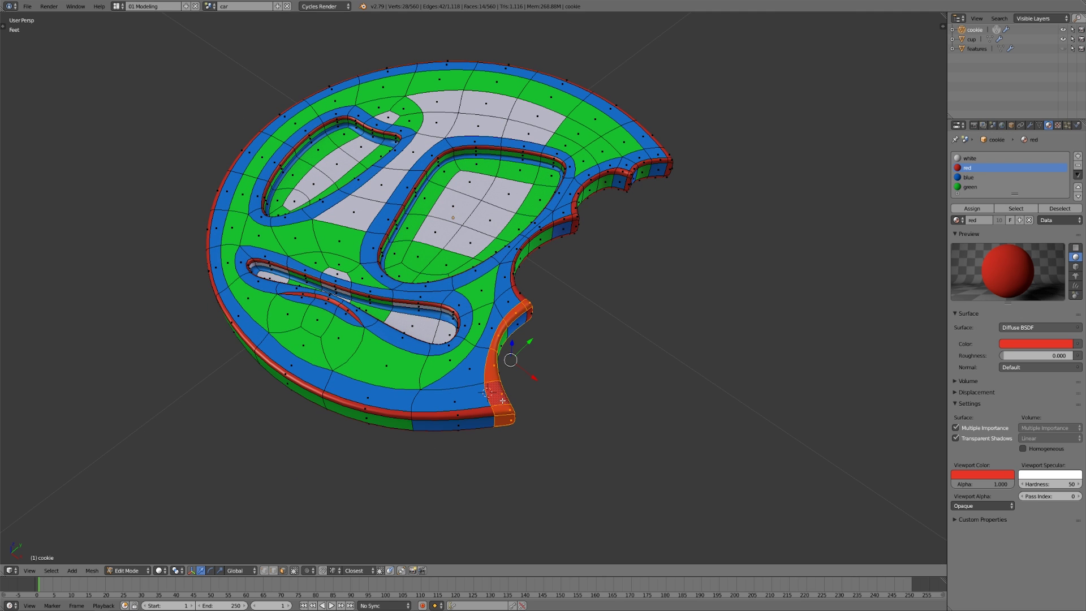
{"action": "key", "text": "a"}
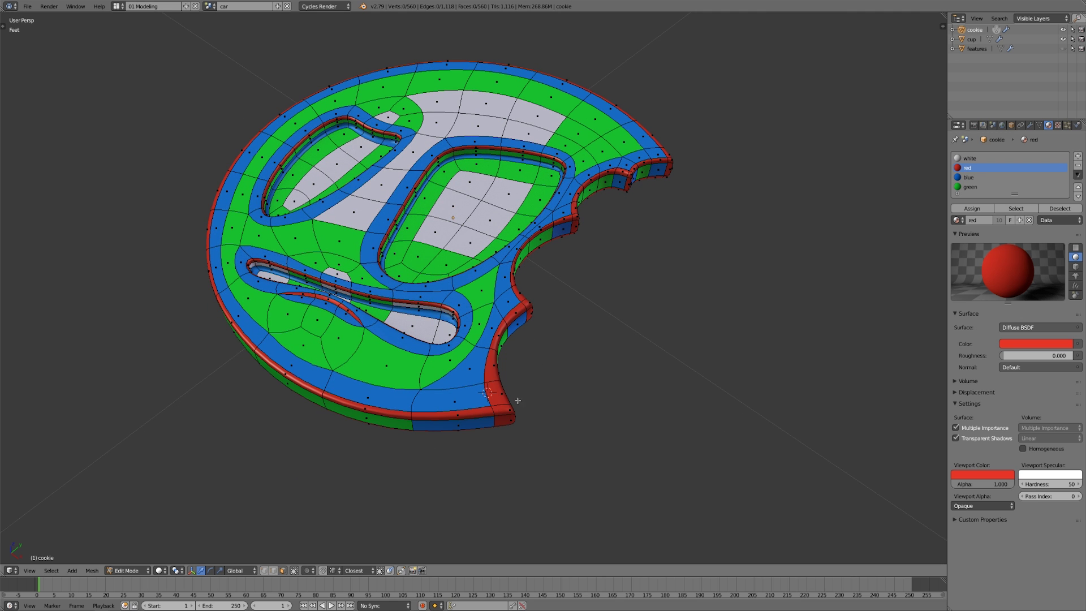
{"action": "right_click", "coordinate": [526, 304], "text": "alt"}
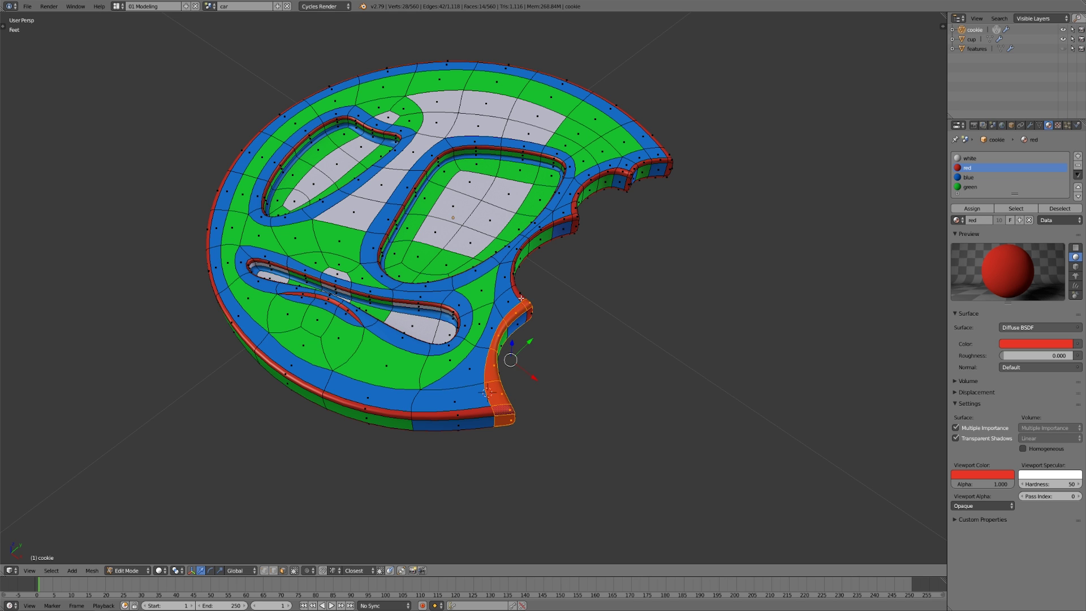
{"action": "right_click", "coordinate": [523, 299], "text": "alt+shift"}
Step: Select the upper bite wall loop, then the lower bite edge and outer top rim loops
{"action": "key", "text": "a"}
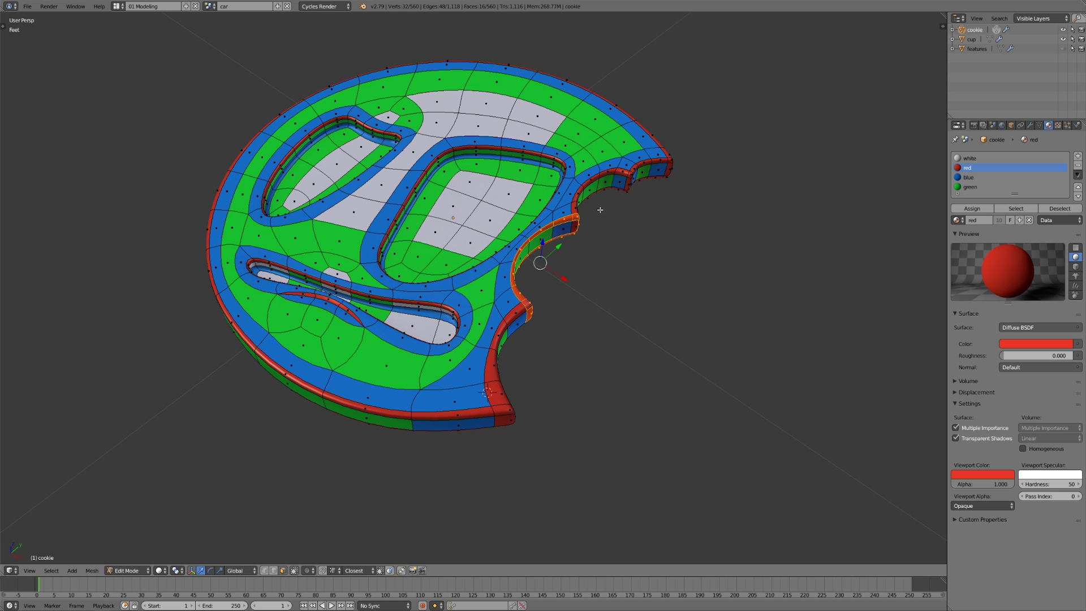
{"action": "right_click", "coordinate": [576, 217], "text": "alt"}
{"action": "key", "text": "a"}
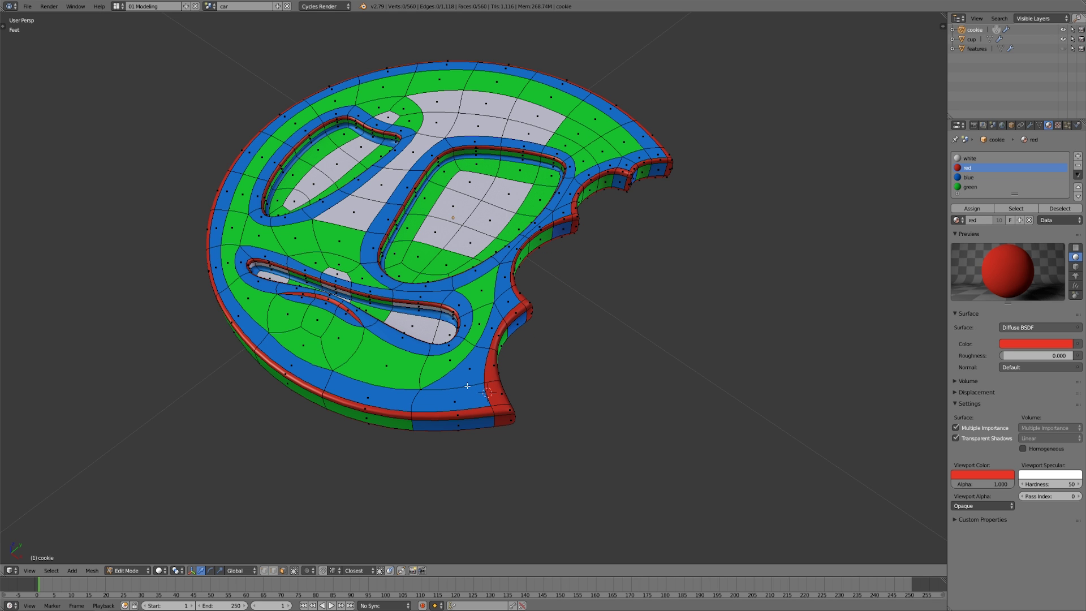
{"action": "right_click", "coordinate": [465, 392], "text": "alt"}
{"action": "right_click", "coordinate": [445, 368], "text": "alt"}
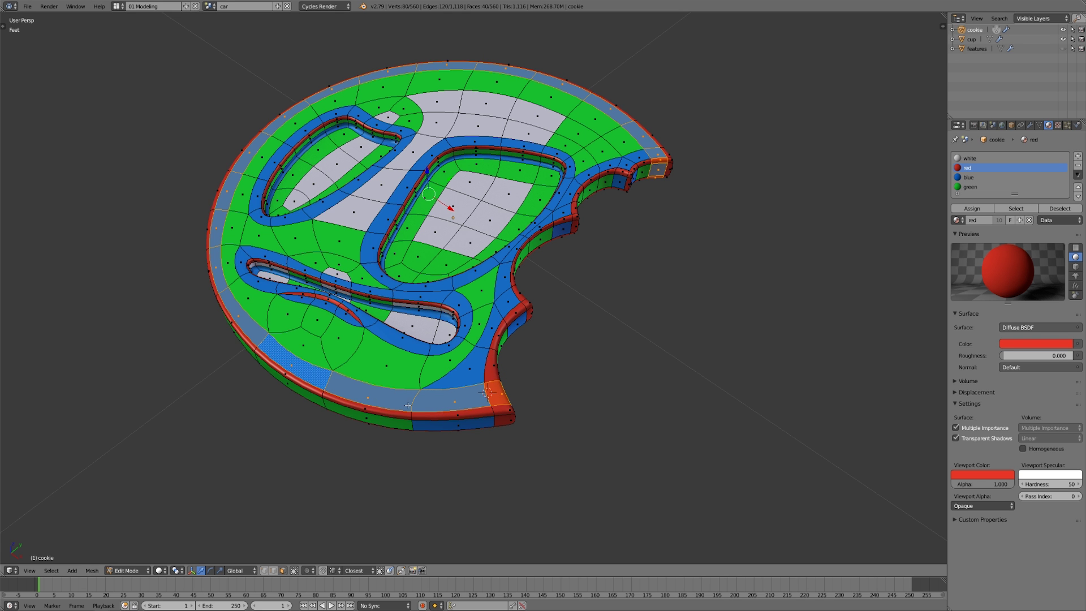
{"action": "scroll", "coordinate": [407, 406], "scroll_direction": "up", "scroll_amount": 2}
Step: Deselect all and circle a spot on the cookie's lower outer rim, then erase the mark
{"action": "middle_click_drag", "start_coordinate": [400, 431], "coordinate": [480, 383], "text": "shift"}
{"action": "key", "text": "a"}
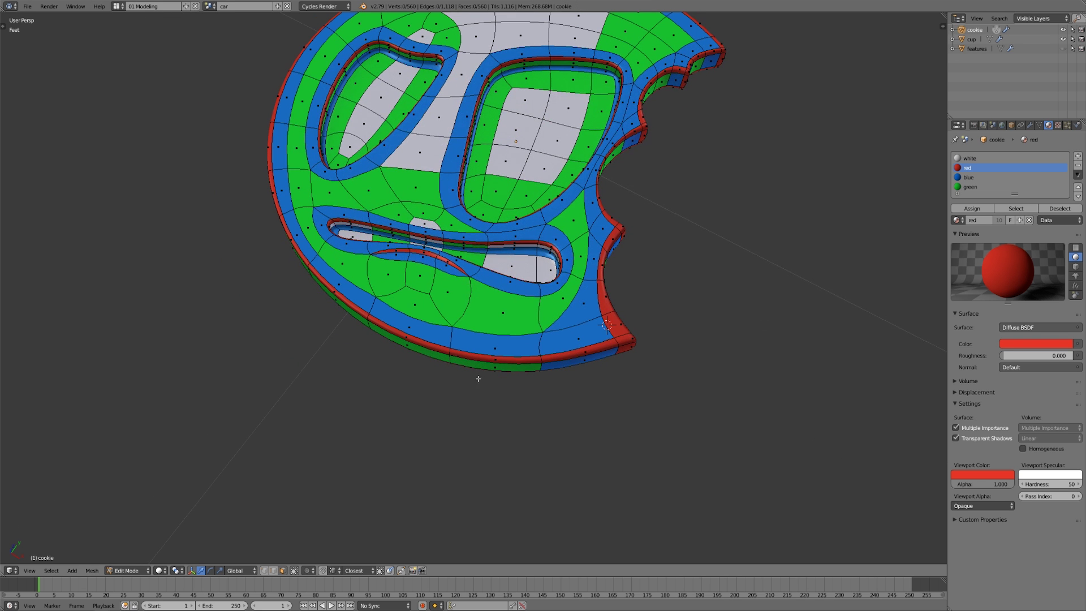
{"action": "scroll", "coordinate": [478, 378], "scroll_direction": "up", "scroll_amount": 3}
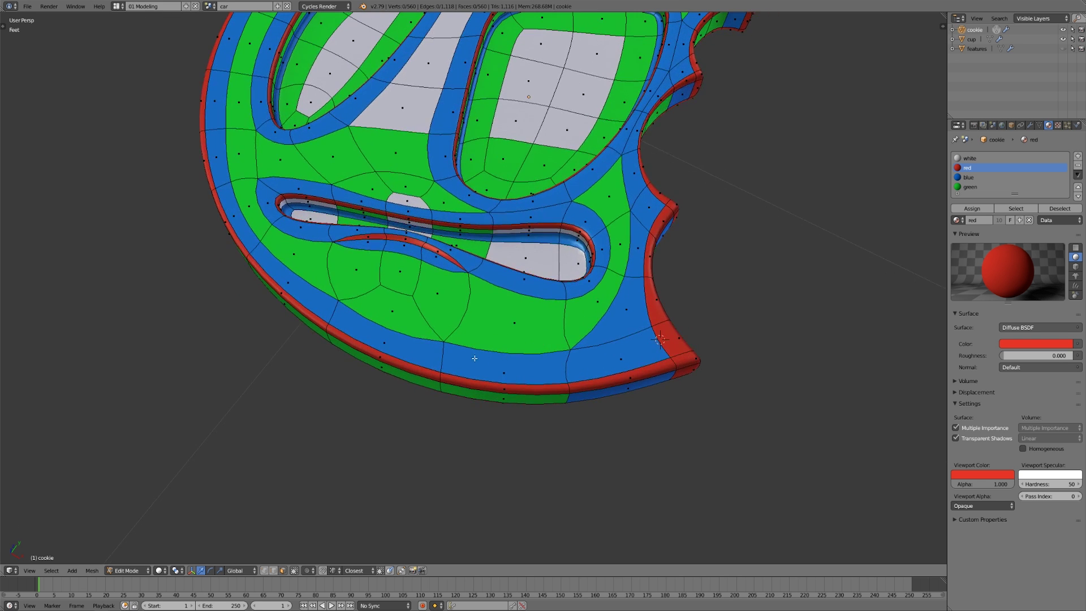
{"action": "key", "text": "d"}
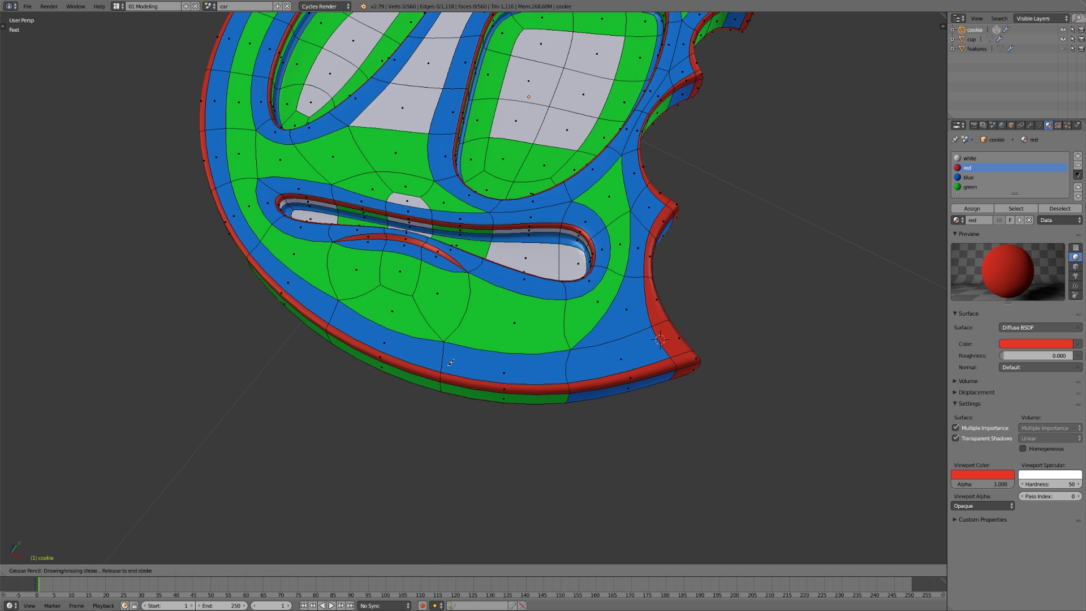
{"action": "mouse_move", "coordinate": [444, 358]}
{"action": "left_mouse_down"}
{"action": "mouse_move", "coordinate": [474, 339]}
{"action": "mouse_move", "coordinate": [445, 376]}
{"action": "mouse_move", "coordinate": [408, 336]}
{"action": "left_mouse_up"}
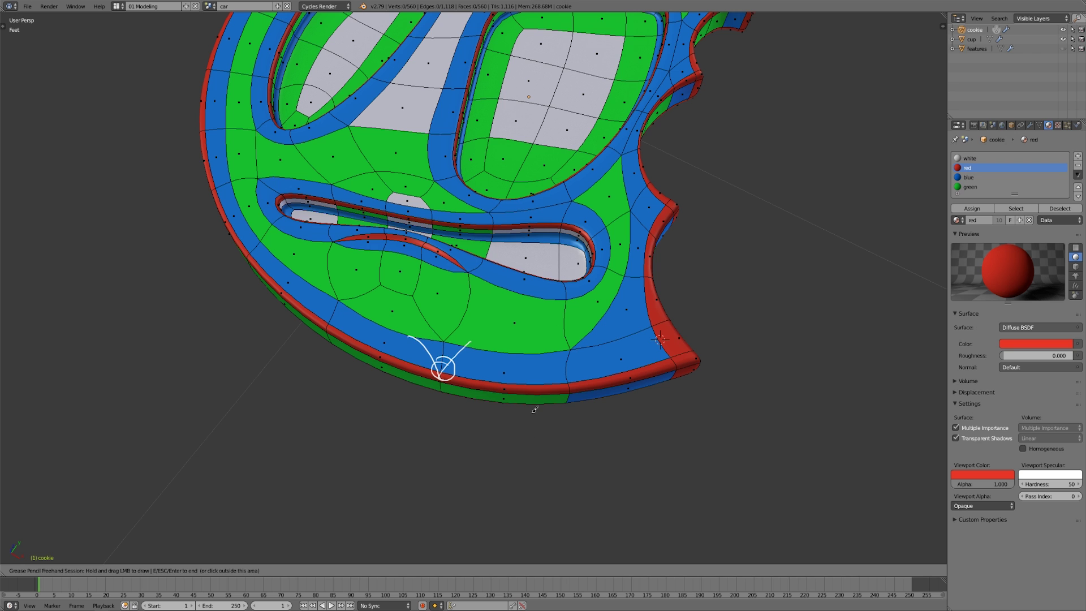
{"action": "mouse_move", "coordinate": [441, 367]}
{"action": "right_mouse_down"}
{"action": "mouse_move", "coordinate": [449, 359]}
{"action": "mouse_move", "coordinate": [396, 331]}
{"action": "mouse_move", "coordinate": [415, 322]}
{"action": "right_mouse_up"}
Step: Draw arrows along the red rim, blue loop and green fill band, then undo them
{"action": "mouse_move", "coordinate": [388, 356]}
{"action": "left_mouse_down"}
{"action": "mouse_move", "coordinate": [488, 389]}
{"action": "mouse_move", "coordinate": [478, 400]}
{"action": "left_mouse_up"}
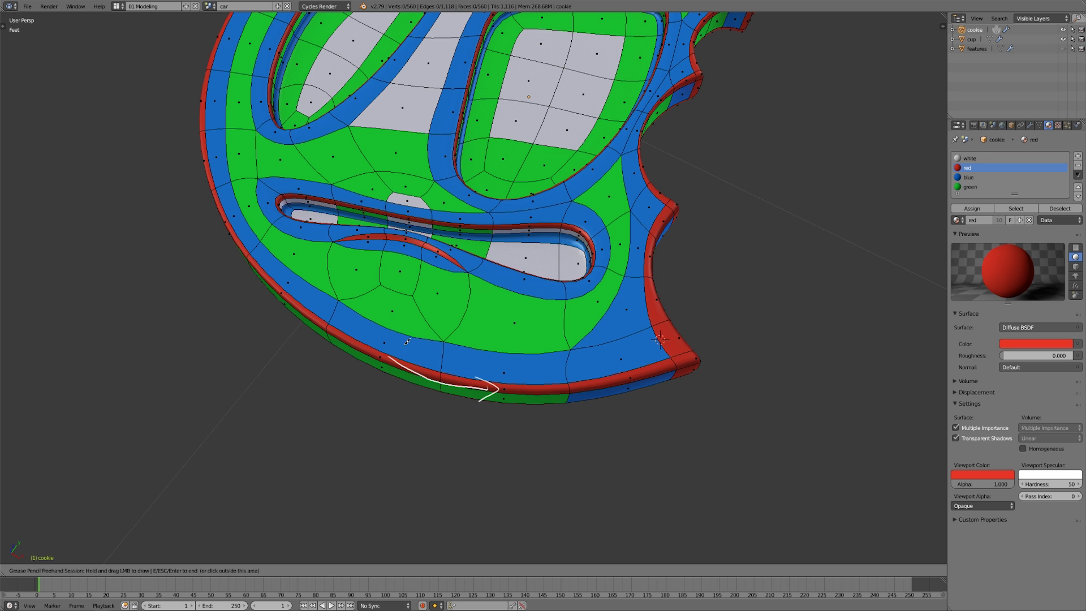
{"action": "mouse_move", "coordinate": [404, 343]}
{"action": "left_mouse_down"}
{"action": "mouse_move", "coordinate": [481, 357]}
{"action": "mouse_move", "coordinate": [474, 370]}
{"action": "left_mouse_up"}
{"action": "left_click_drag", "start_coordinate": [407, 337], "coordinate": [463, 345]}
{"action": "key", "text": "ctrl+z"}
{"action": "key", "text": "ctrl+z"}
{"action": "key", "text": "ctrl+z"}
{"action": "key", "text": "ctrl+z"}
{"action": "key", "text": "ctrl+z"}
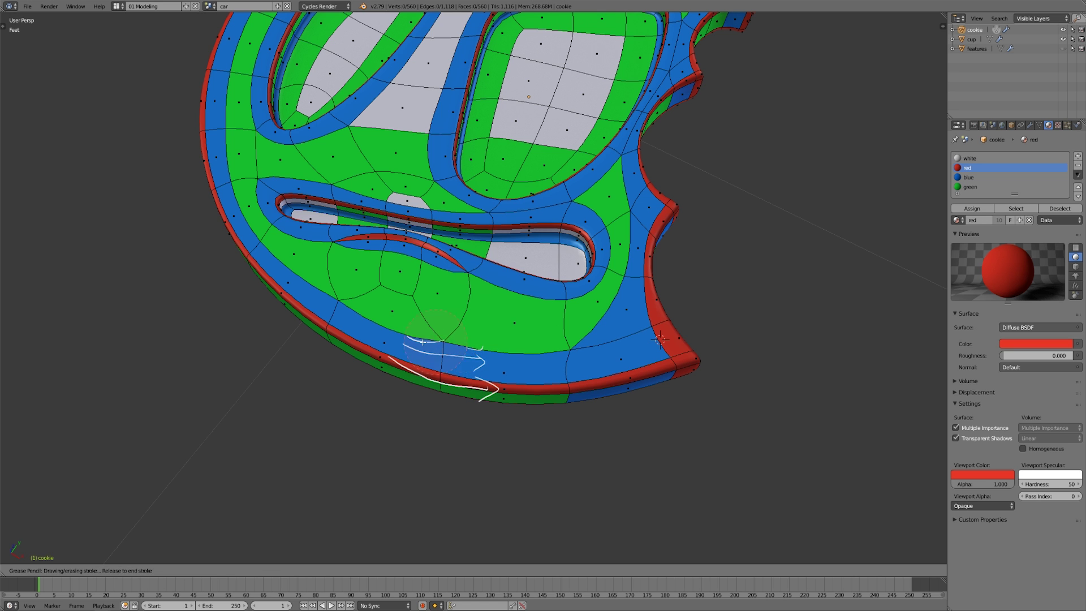
{"action": "key", "text": "Escape"}
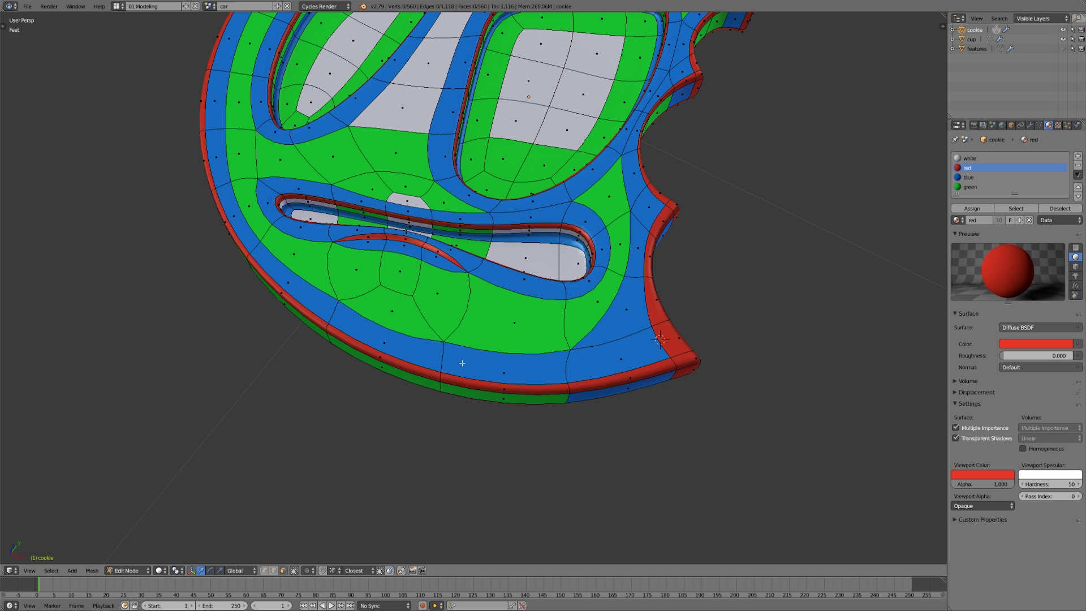
Step: Zoom out, return the cookie to Object Mode and show the sports car's scene layer
{"action": "middle_click_drag", "start_coordinate": [537, 340], "coordinate": [547, 353]}
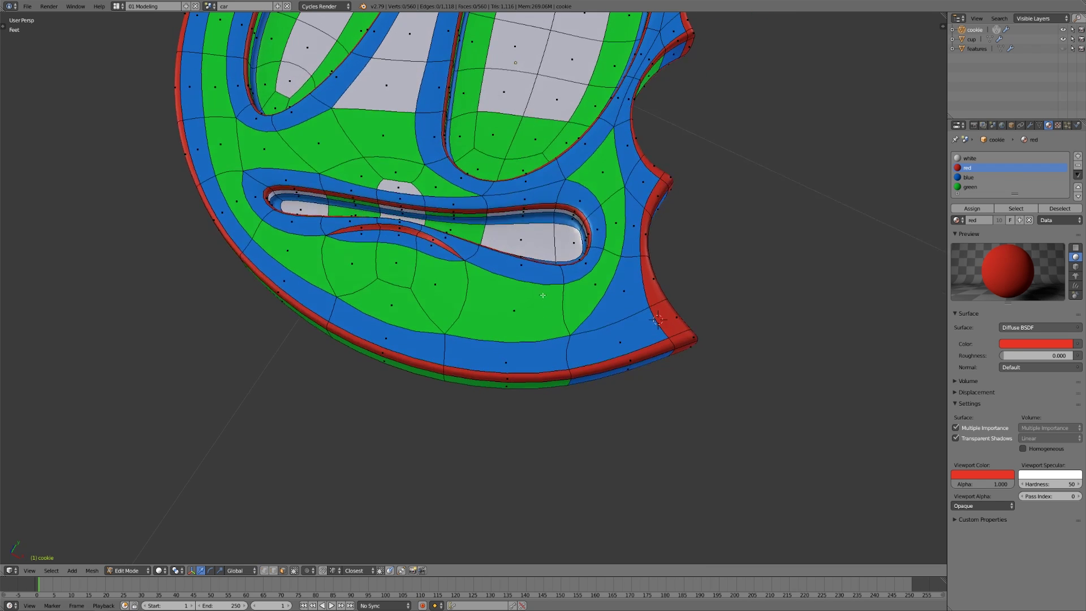
{"action": "scroll", "coordinate": [549, 354], "scroll_direction": "up", "scroll_amount": 3}
{"action": "key", "text": "d"}
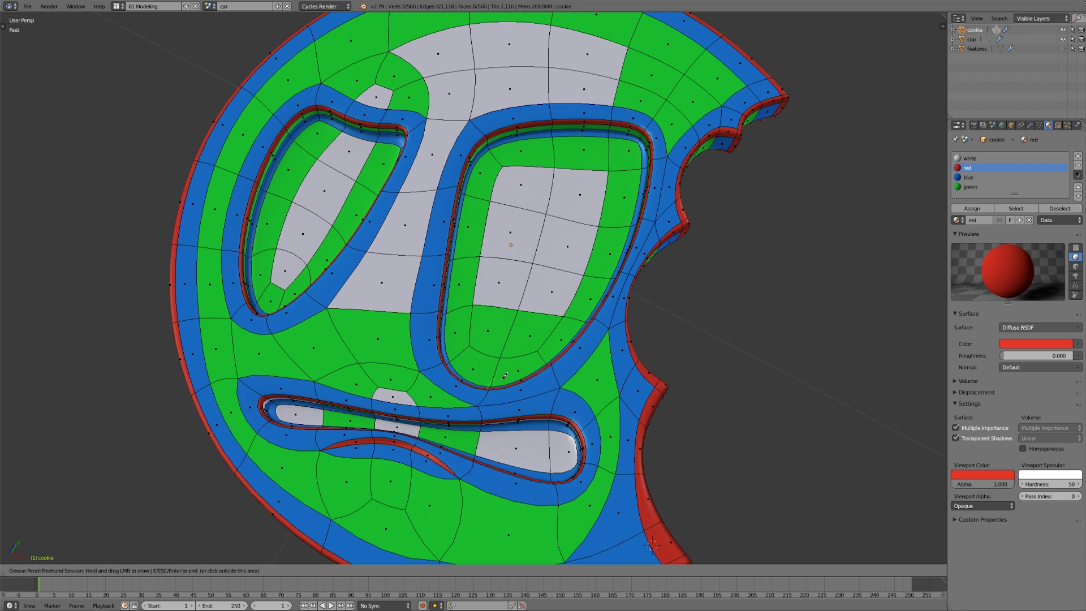
{"action": "key", "text": "Escape"}
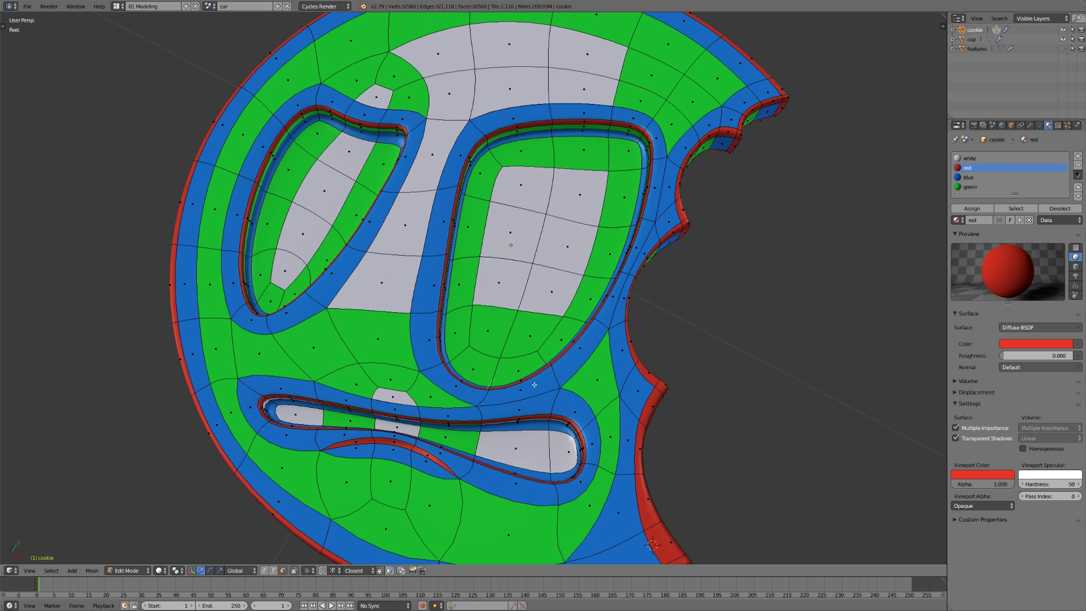
{"action": "scroll", "coordinate": [529, 520], "scroll_direction": "down", "scroll_amount": 3}
{"action": "scroll", "coordinate": [528, 521], "scroll_direction": "down", "scroll_amount": 2}
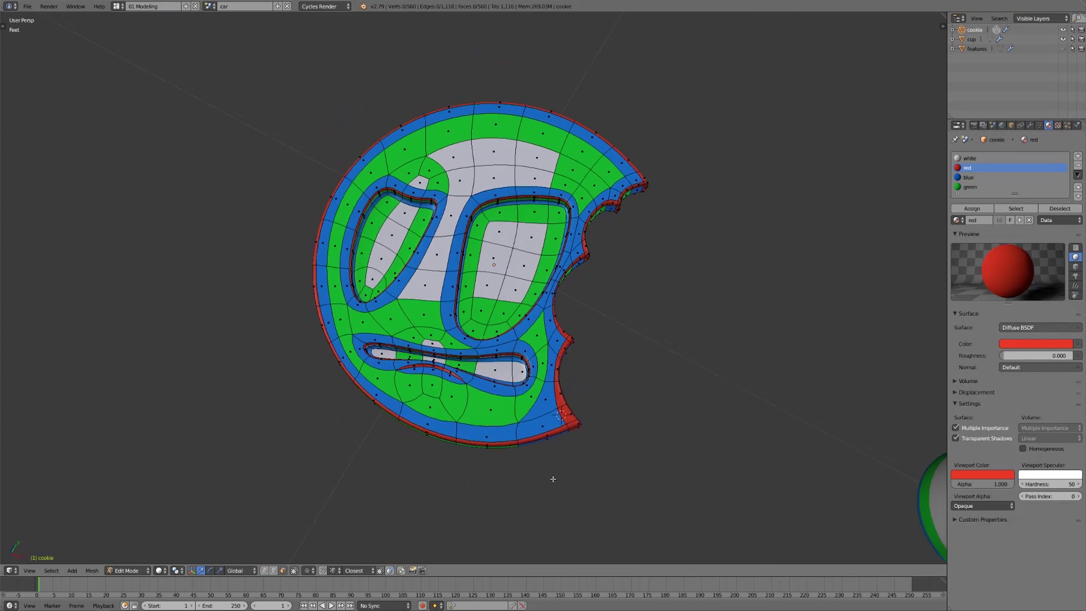
{"action": "key", "text": "Tab"}
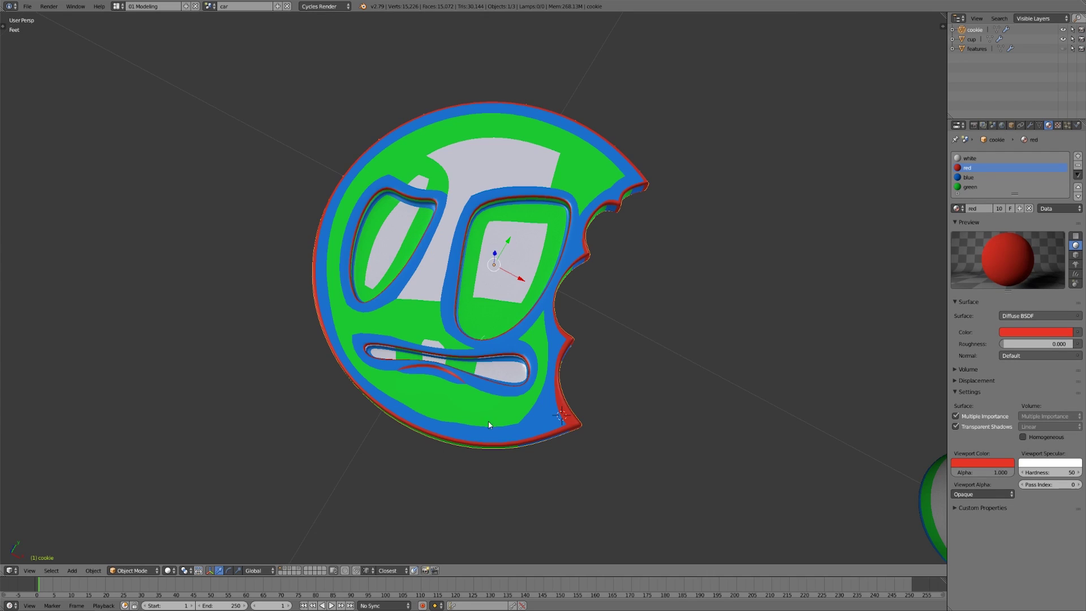
{"action": "left_click", "coordinate": [284, 568]}
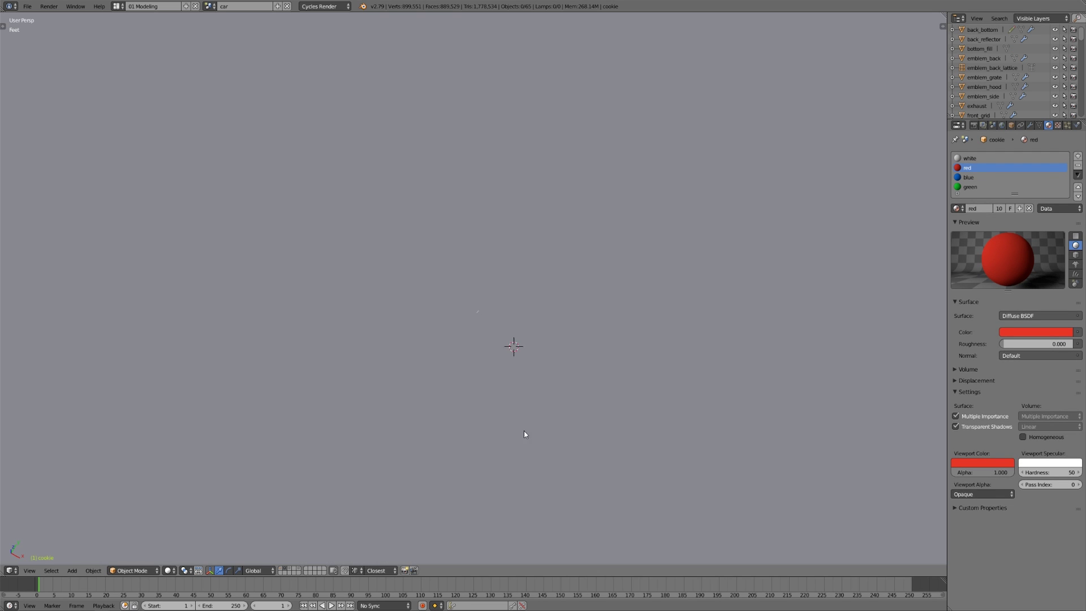
Step: Trace the red fender loop and blue wheel-arch edge at the car's front wheel
{"action": "scroll", "coordinate": [480, 479], "scroll_direction": "down", "scroll_amount": 6}
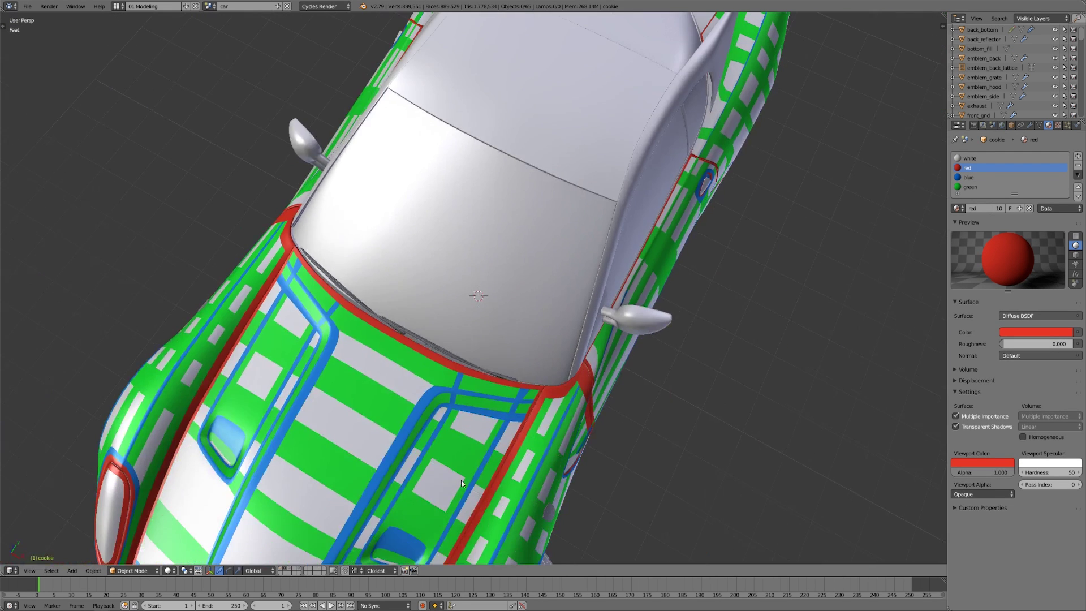
{"action": "middle_click_drag", "start_coordinate": [461, 482], "coordinate": [568, 429]}
{"action": "scroll", "coordinate": [568, 429], "scroll_direction": "up", "scroll_amount": 5}
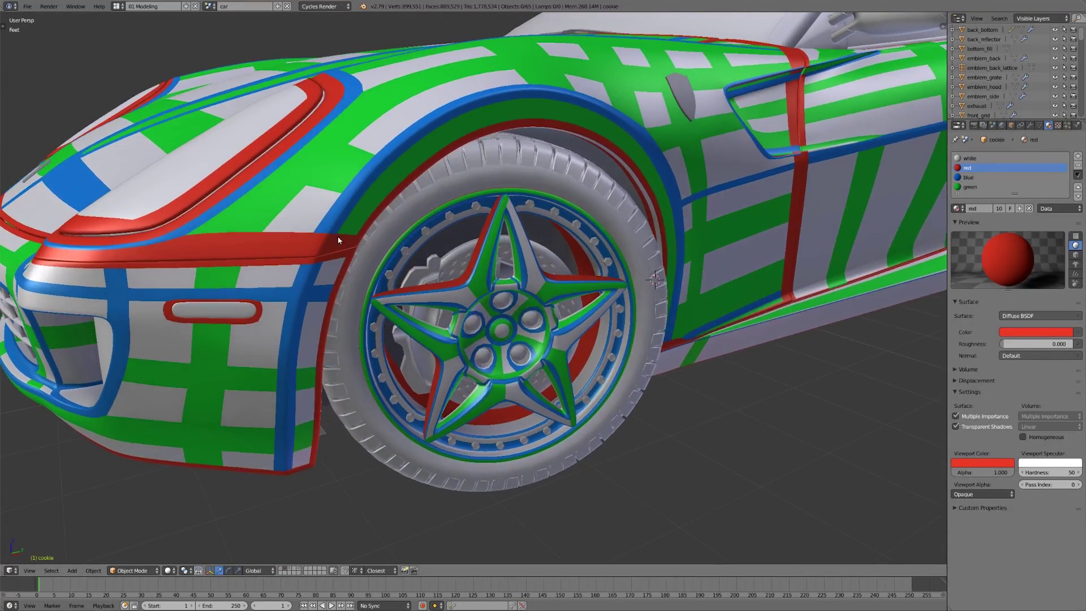
{"action": "mouse_move", "coordinate": [352, 240]}
{"action": "left_mouse_down"}
{"action": "mouse_move", "coordinate": [196, 250]}
{"action": "mouse_move", "coordinate": [365, 229]}
{"action": "mouse_move", "coordinate": [402, 187]}
{"action": "left_mouse_up"}
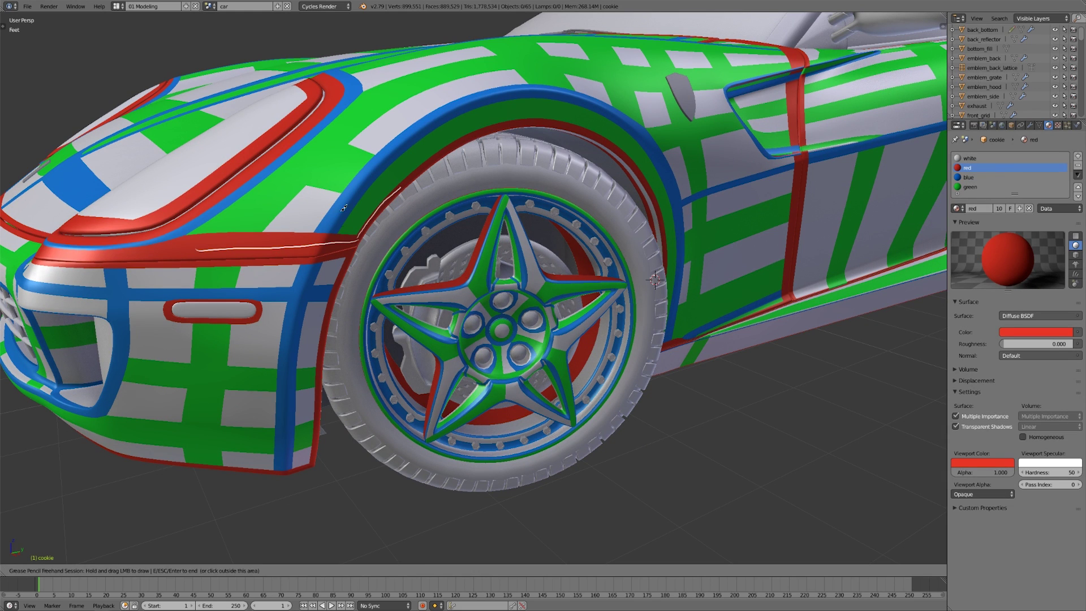
{"action": "mouse_move", "coordinate": [322, 241]}
{"action": "left_mouse_down"}
{"action": "mouse_move", "coordinate": [394, 142]}
{"action": "mouse_move", "coordinate": [451, 110]}
{"action": "mouse_move", "coordinate": [521, 91]}
{"action": "left_mouse_up"}
Step: Trace the blue edge below the car's headlight from a front three-quarter view
{"action": "middle_click_drag", "start_coordinate": [406, 330], "coordinate": [434, 334]}
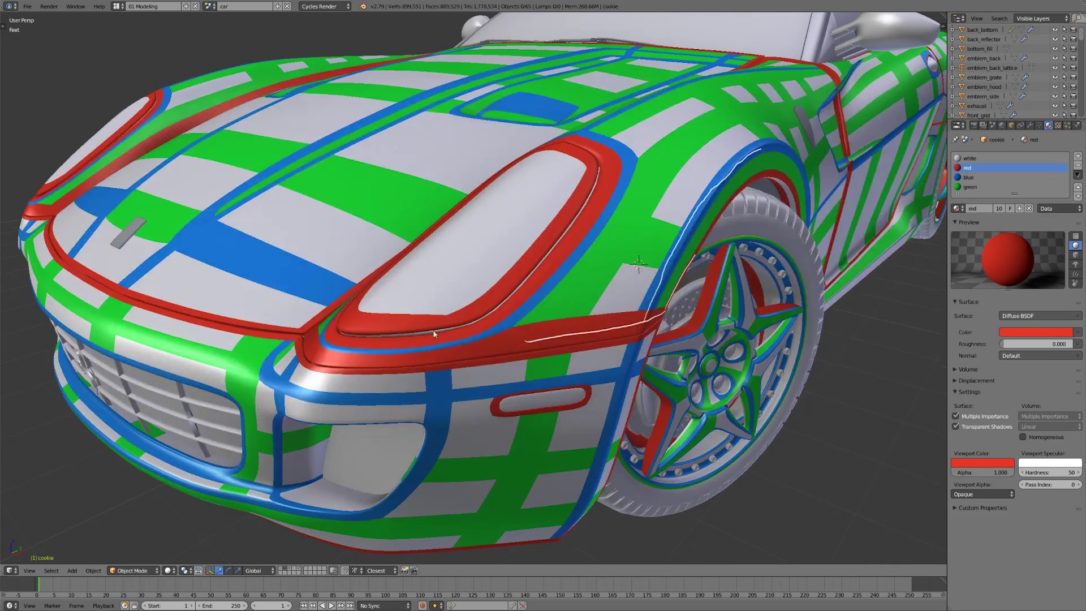
{"action": "mouse_move", "coordinate": [530, 300]}
{"action": "left_mouse_down"}
{"action": "mouse_move", "coordinate": [478, 337]}
{"action": "mouse_move", "coordinate": [394, 346]}
{"action": "left_mouse_up"}
{"action": "mouse_move", "coordinate": [396, 347]}
{"action": "middle_mouse_down"}
{"action": "mouse_move", "coordinate": [504, 393]}
{"action": "mouse_move", "coordinate": [846, 406]}
{"action": "mouse_move", "coordinate": [819, 388]}
{"action": "middle_mouse_up"}
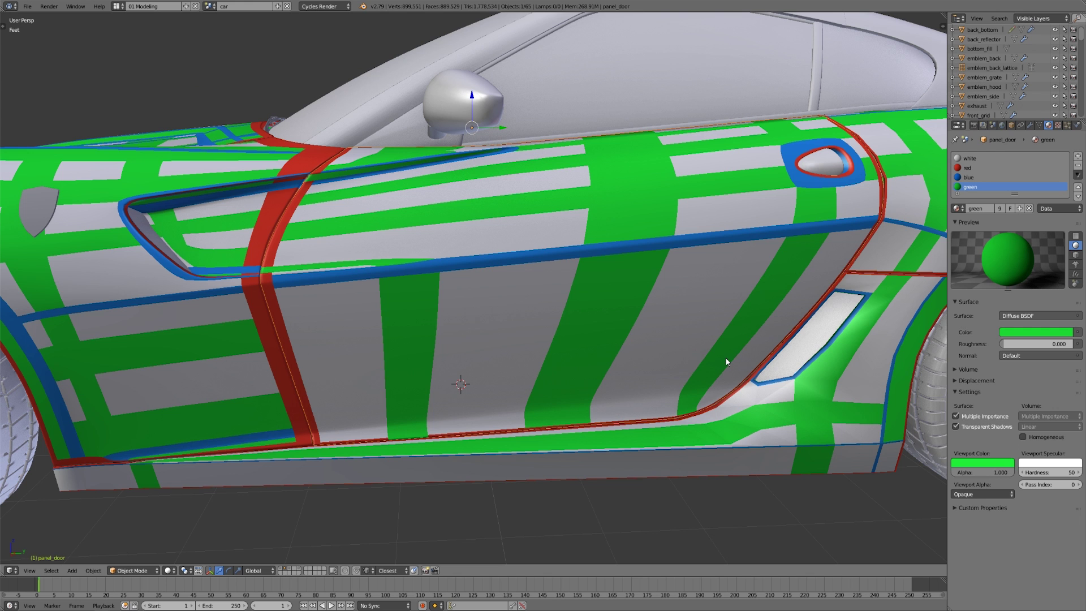
Step: Isolate the door panel in local view and orbit to its front face
{"action": "key", "text": "KP_Divide"}
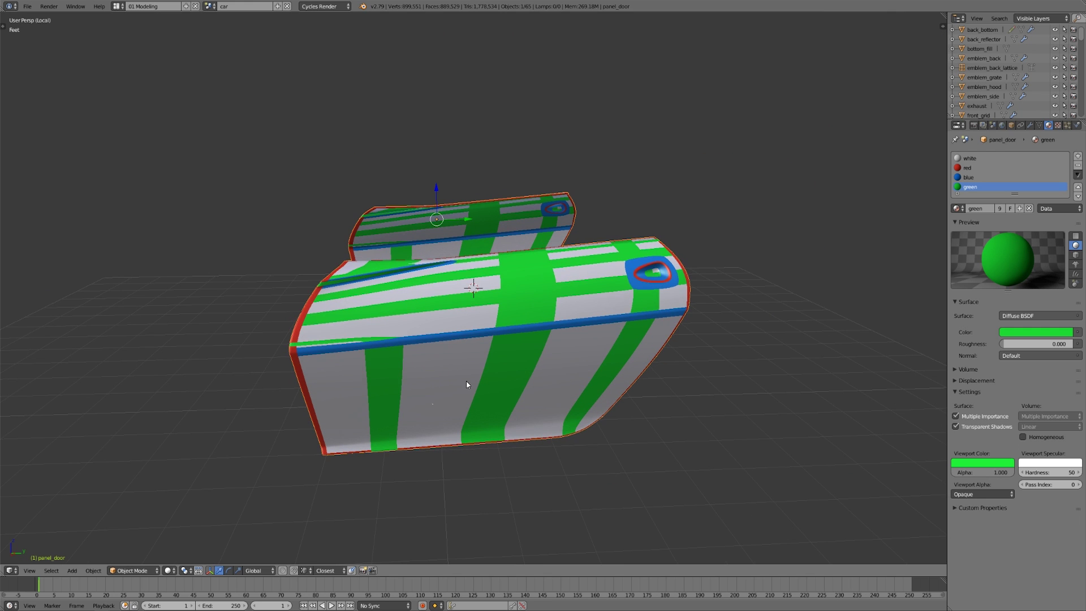
{"action": "middle_click_drag", "start_coordinate": [493, 416], "coordinate": [521, 419]}
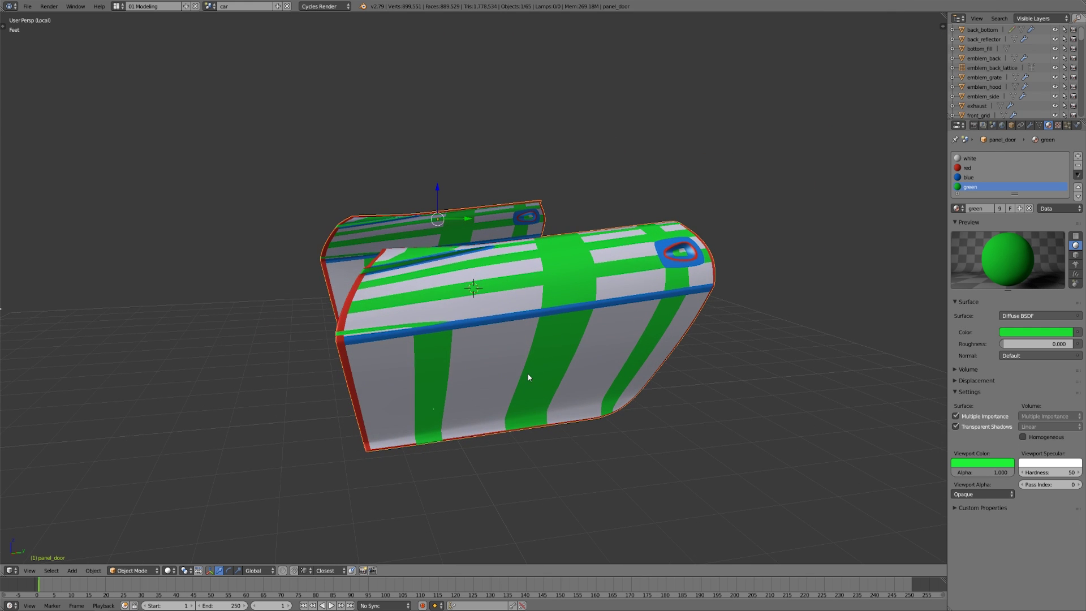
{"action": "middle_click_drag", "start_coordinate": [529, 377], "coordinate": [497, 435]}
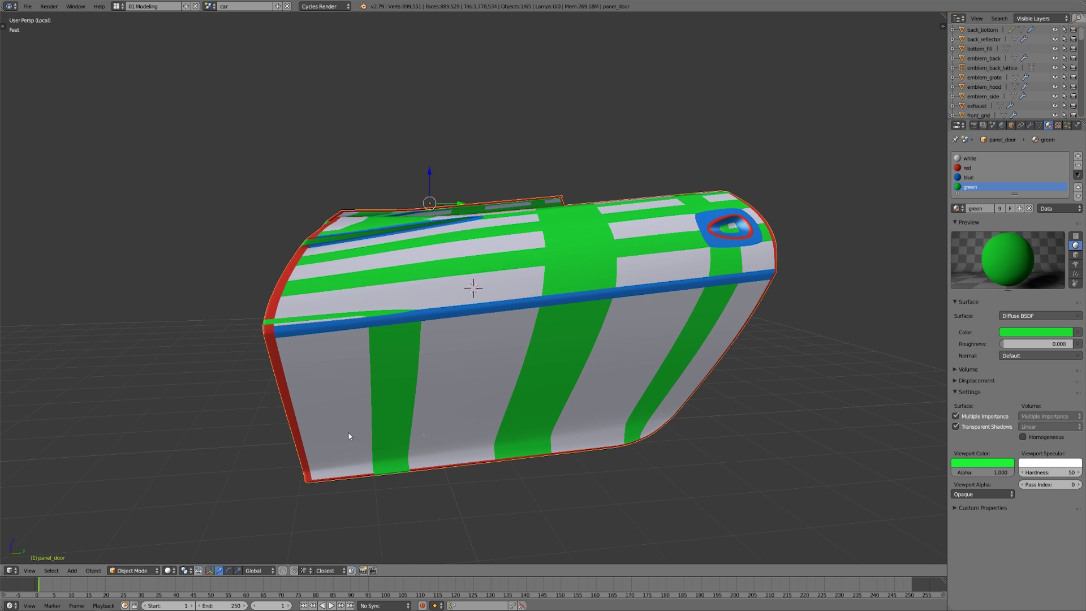
Step: Outline the door's top-right corner and left and right edges with annotations, then clear them
{"action": "key", "text": "d"}
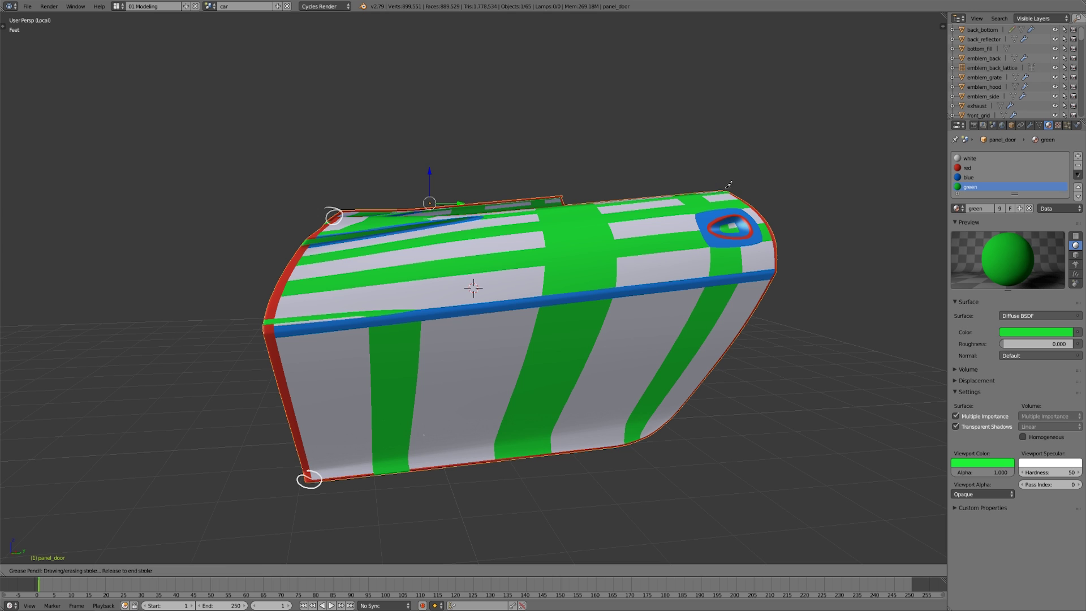
{"action": "left_click_drag", "start_coordinate": [718, 180], "coordinate": [729, 182]}
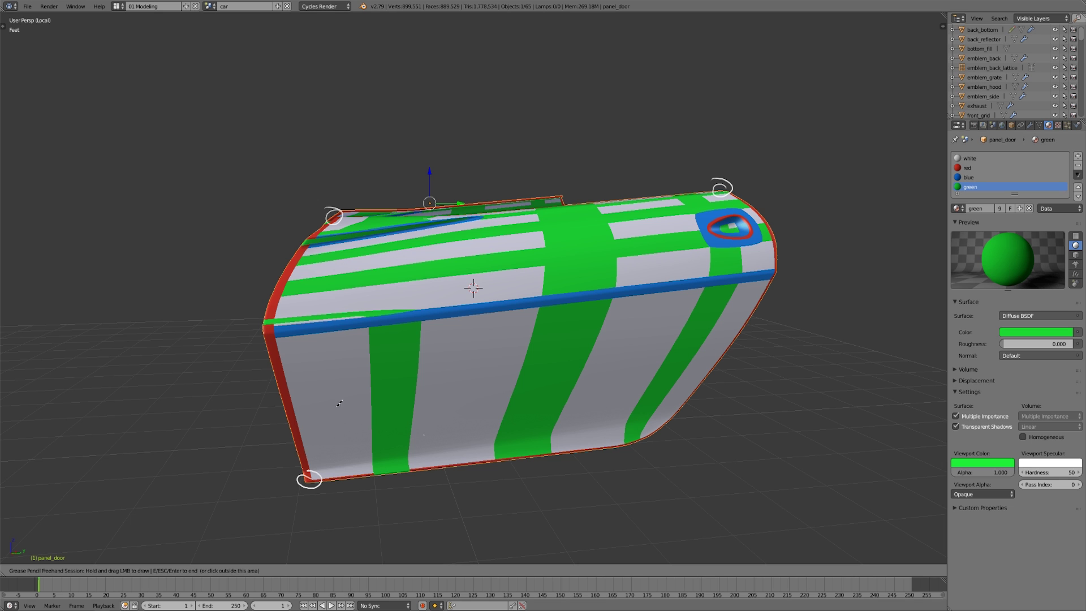
{"action": "mouse_move", "coordinate": [309, 476]}
{"action": "left_mouse_down"}
{"action": "mouse_move", "coordinate": [282, 399]}
{"action": "mouse_move", "coordinate": [273, 307]}
{"action": "mouse_move", "coordinate": [327, 212]}
{"action": "mouse_move", "coordinate": [734, 209]}
{"action": "left_mouse_up"}
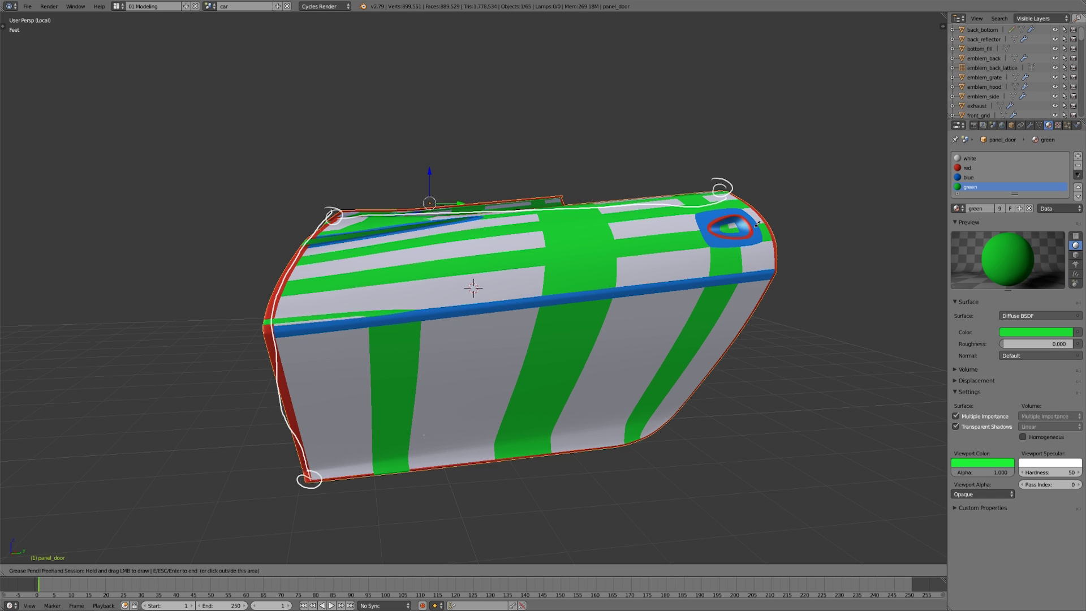
{"action": "mouse_move", "coordinate": [730, 191]}
{"action": "left_mouse_down"}
{"action": "mouse_move", "coordinate": [772, 232]}
{"action": "mouse_move", "coordinate": [772, 265]}
{"action": "mouse_move", "coordinate": [750, 312]}
{"action": "mouse_move", "coordinate": [662, 425]}
{"action": "mouse_move", "coordinate": [605, 447]}
{"action": "mouse_move", "coordinate": [313, 471]}
{"action": "mouse_move", "coordinate": [315, 481]}
{"action": "left_mouse_up"}
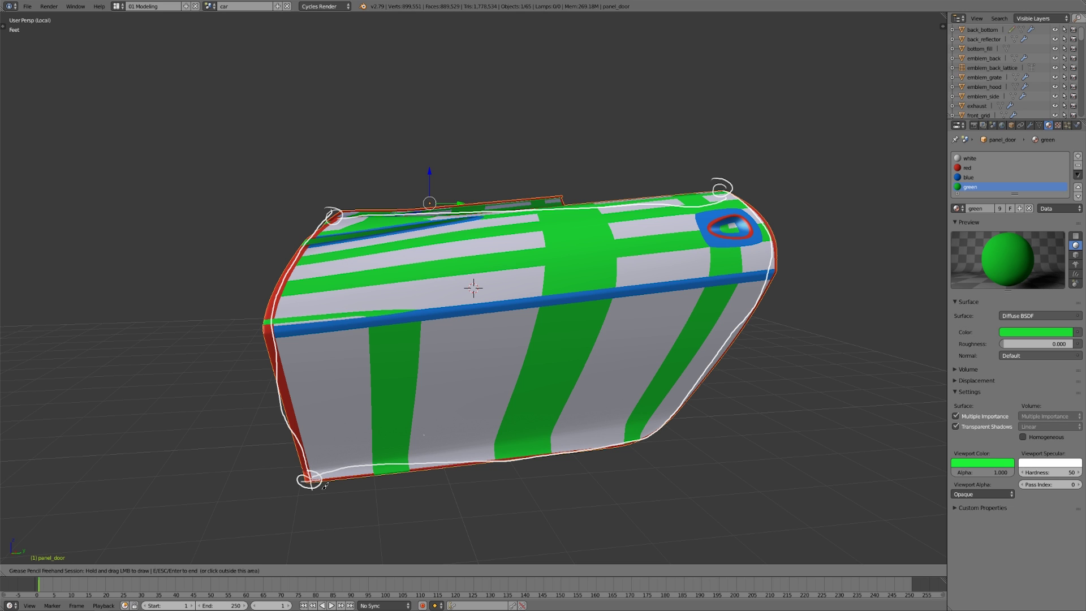
{"action": "key", "text": "Escape"}
{"action": "middle_click_drag", "start_coordinate": [734, 323], "coordinate": [652, 373]}
{"action": "scroll", "coordinate": [714, 338], "scroll_direction": "up", "scroll_amount": 3}
Step: Circle the door emblem's red ring with an annotation stroke
{"action": "middle_click_drag", "start_coordinate": [714, 338], "coordinate": [683, 347]}
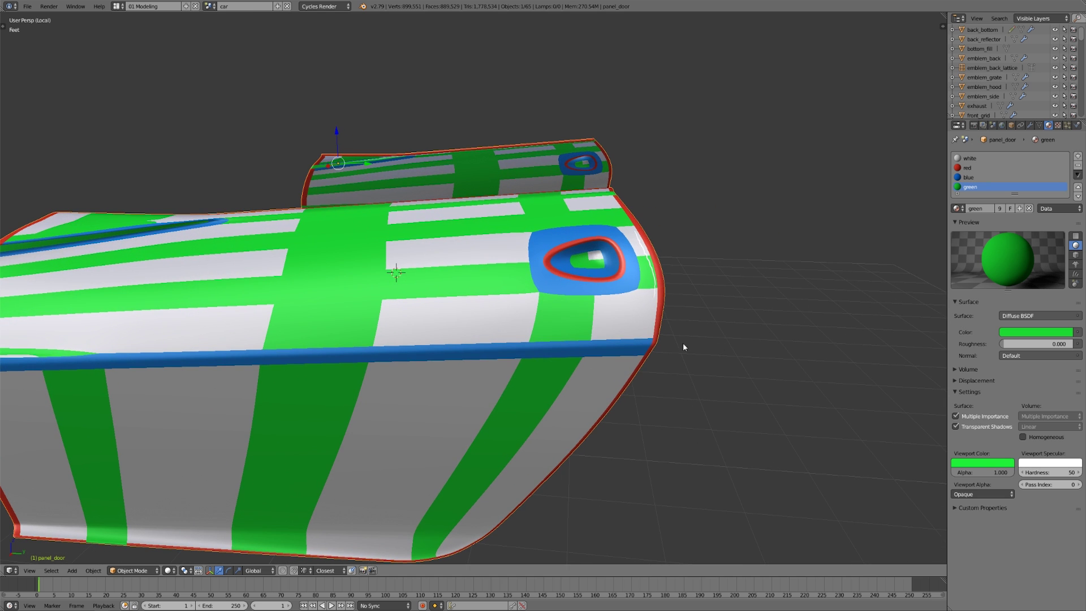
{"action": "middle_click_drag", "start_coordinate": [627, 309], "coordinate": [607, 301]}
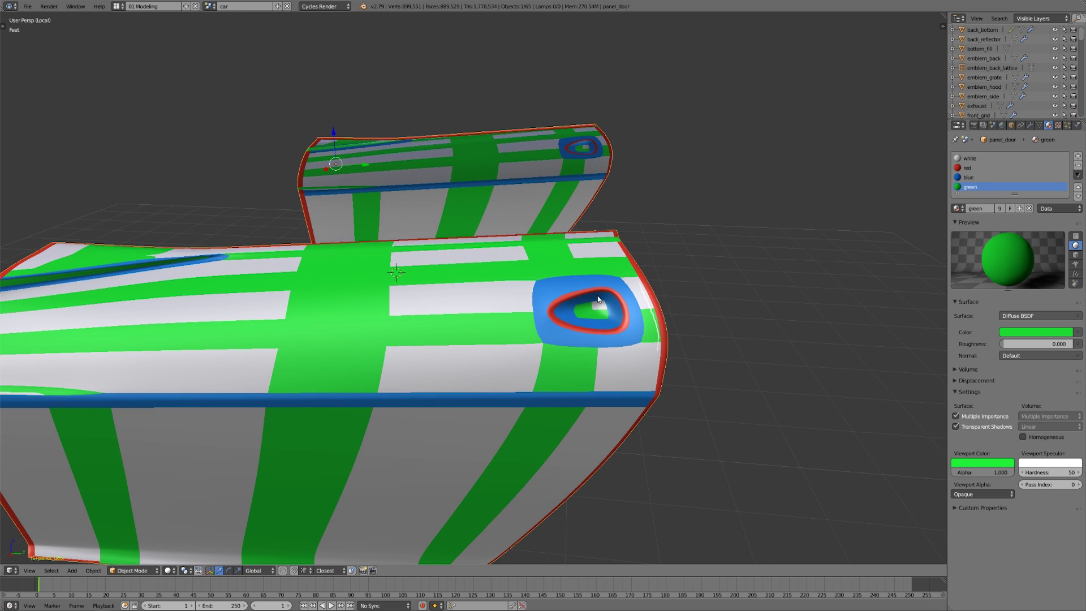
{"action": "mouse_move", "coordinate": [605, 290]}
{"action": "left_mouse_down"}
{"action": "mouse_move", "coordinate": [554, 305]}
{"action": "mouse_move", "coordinate": [558, 319]}
{"action": "mouse_move", "coordinate": [621, 330]}
{"action": "mouse_move", "coordinate": [631, 316]}
{"action": "mouse_move", "coordinate": [607, 259]}
{"action": "mouse_move", "coordinate": [598, 279]}
{"action": "mouse_move", "coordinate": [609, 277]}
{"action": "mouse_move", "coordinate": [536, 286]}
{"action": "mouse_move", "coordinate": [539, 330]}
{"action": "mouse_move", "coordinate": [559, 343]}
{"action": "mouse_move", "coordinate": [635, 350]}
{"action": "mouse_move", "coordinate": [645, 331]}
{"action": "mouse_move", "coordinate": [633, 277]}
{"action": "mouse_move", "coordinate": [604, 271]}
{"action": "left_mouse_up"}
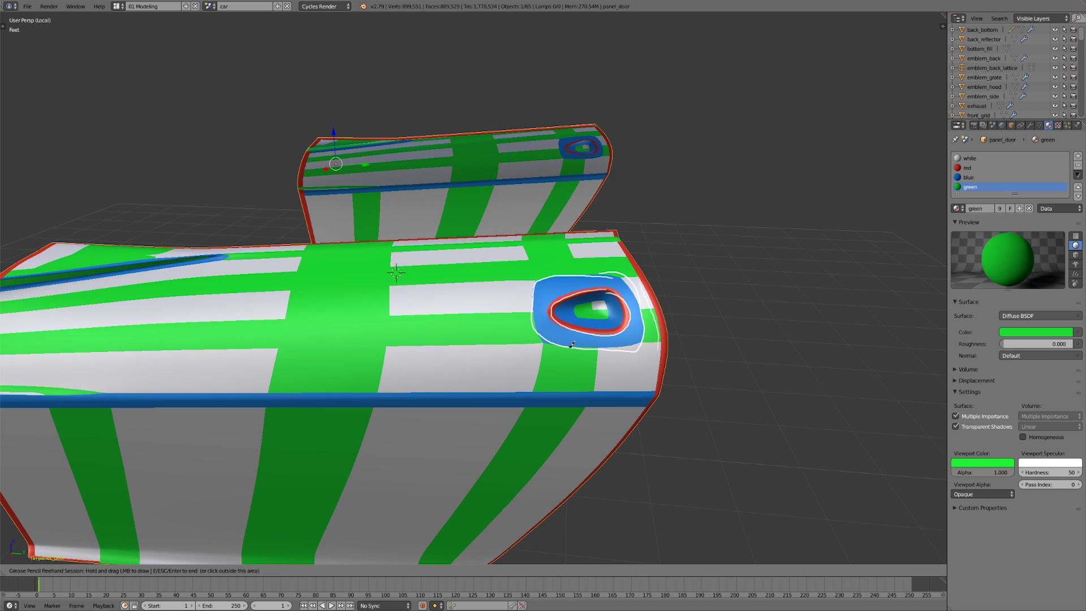
Step: Trace the door's lower and upper blue bands, then exit local view to the whole car
{"action": "middle_click_drag", "start_coordinate": [572, 344], "coordinate": [398, 400]}
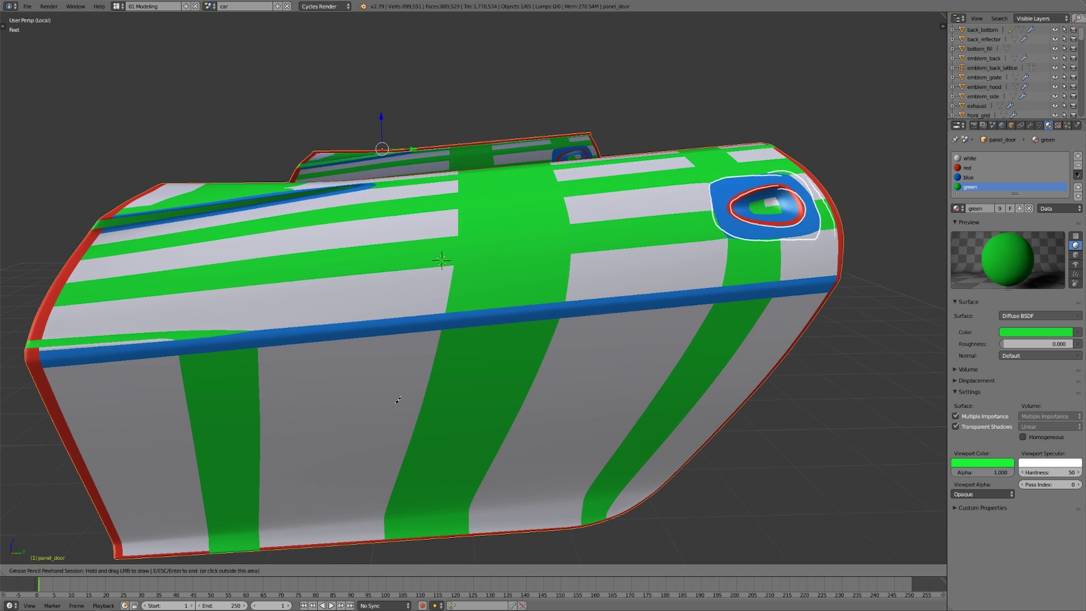
{"action": "mouse_move", "coordinate": [40, 355]}
{"action": "left_mouse_down"}
{"action": "mouse_move", "coordinate": [198, 328]}
{"action": "mouse_move", "coordinate": [425, 329]}
{"action": "mouse_move", "coordinate": [829, 278]}
{"action": "left_mouse_up"}
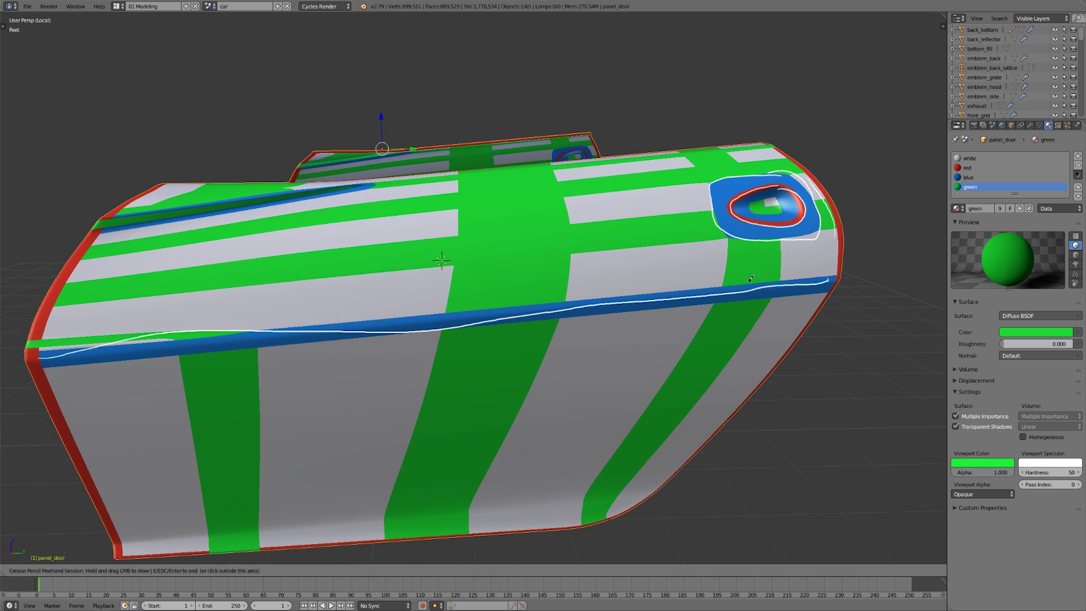
{"action": "mouse_move", "coordinate": [115, 217]}
{"action": "left_mouse_down"}
{"action": "mouse_move", "coordinate": [364, 185]}
{"action": "mouse_move", "coordinate": [95, 233]}
{"action": "left_mouse_up"}
{"action": "middle_click_drag", "start_coordinate": [521, 347], "coordinate": [553, 350]}
{"action": "key", "text": "Escape"}
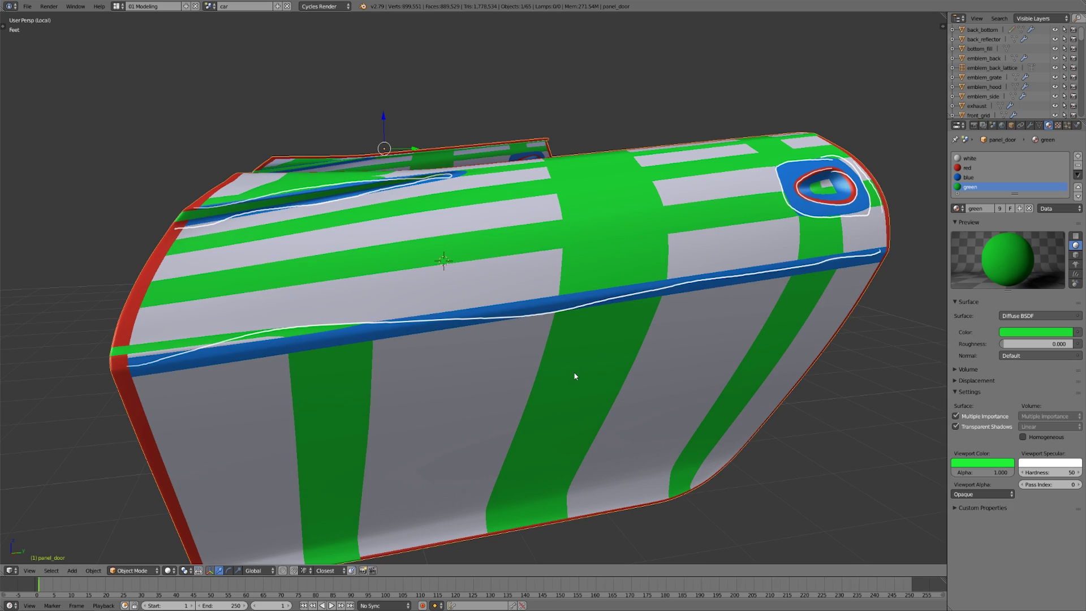
{"action": "key", "text": "KP_Divide"}
{"action": "middle_click_drag", "start_coordinate": [724, 394], "coordinate": [599, 367]}
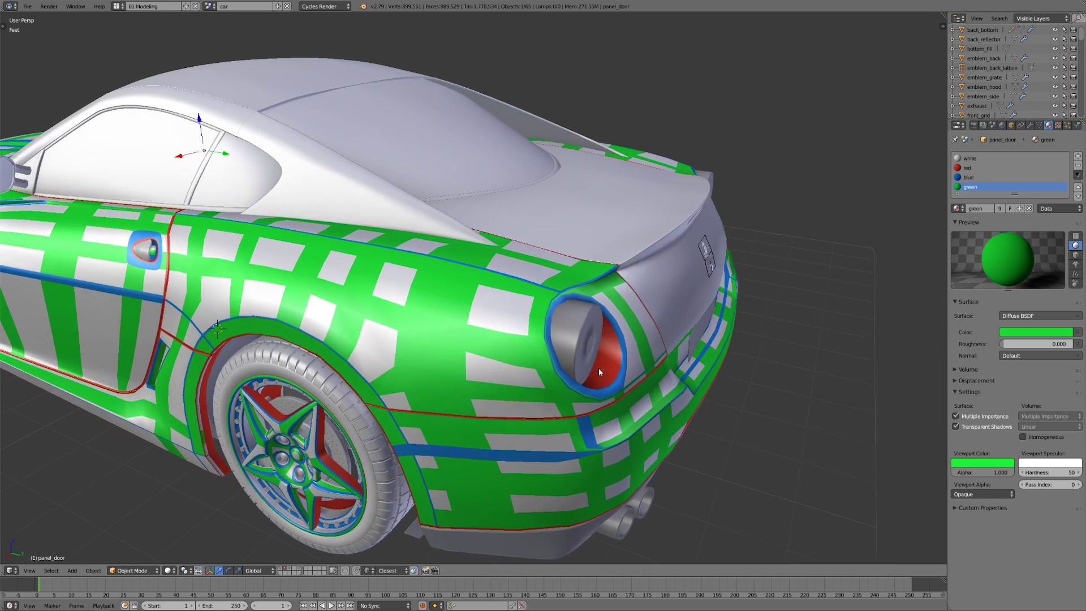
Step: Trace an annotation stroke along the car's front wheel arch, then show the head model's scene layer
{"action": "middle_click_drag", "start_coordinate": [654, 394], "coordinate": [602, 401]}
{"action": "middle_click_drag", "start_coordinate": [317, 404], "coordinate": [444, 387]}
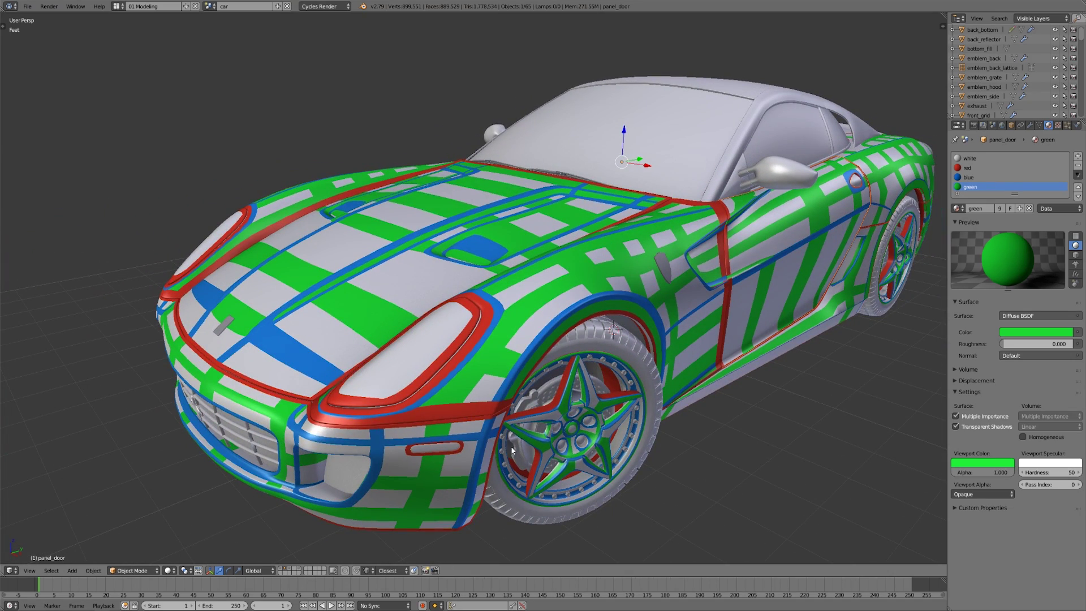
{"action": "scroll", "coordinate": [506, 445], "scroll_direction": "up", "scroll_amount": 8}
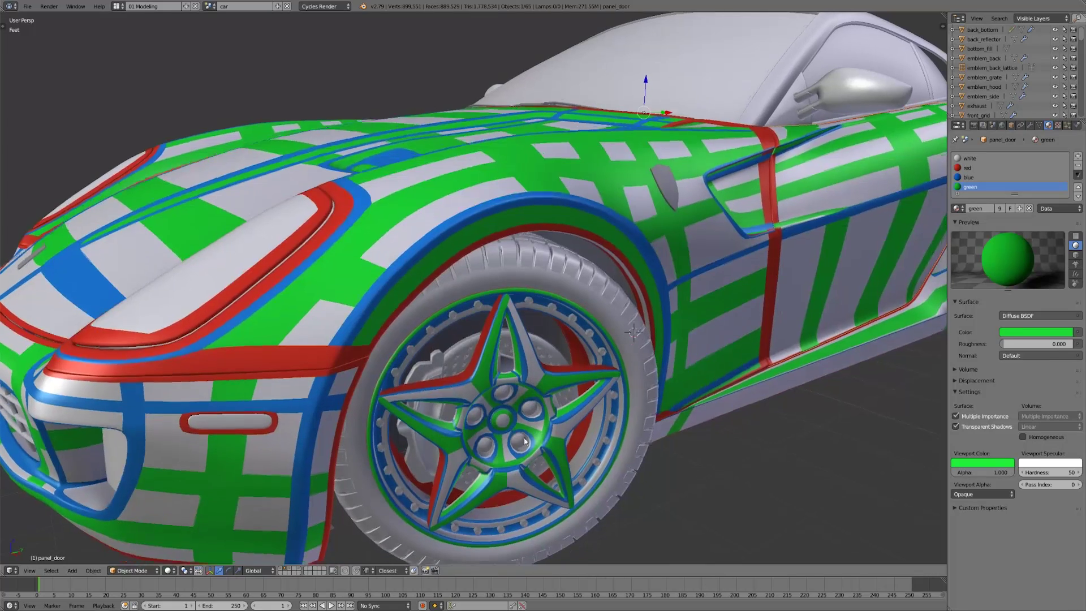
{"action": "key", "text": "d"}
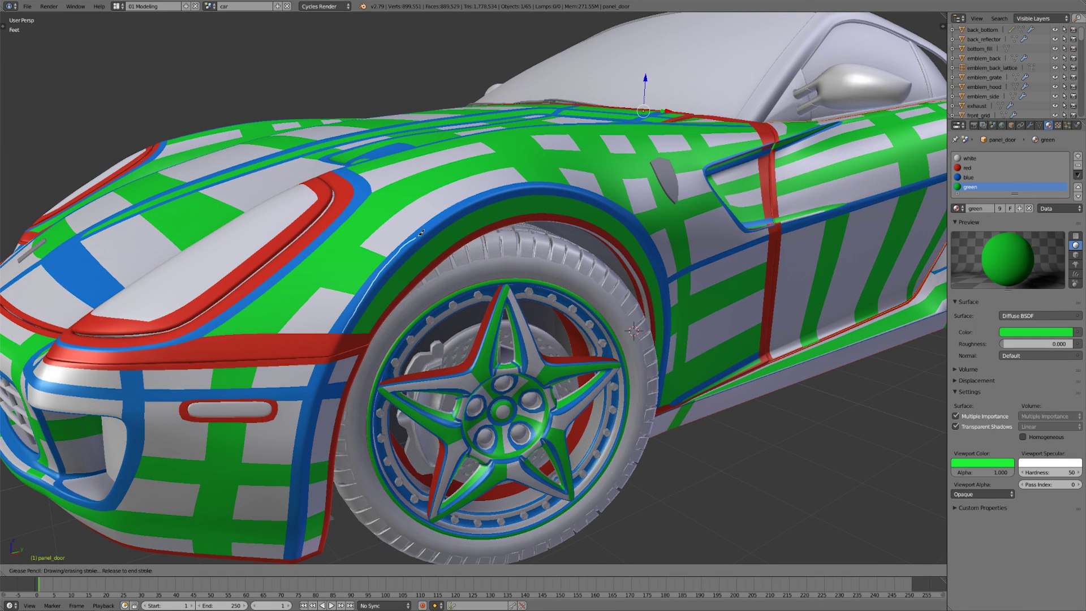
{"action": "left_click_drag", "start_coordinate": [418, 256], "coordinate": [425, 228]}
{"action": "key", "text": "Escape"}
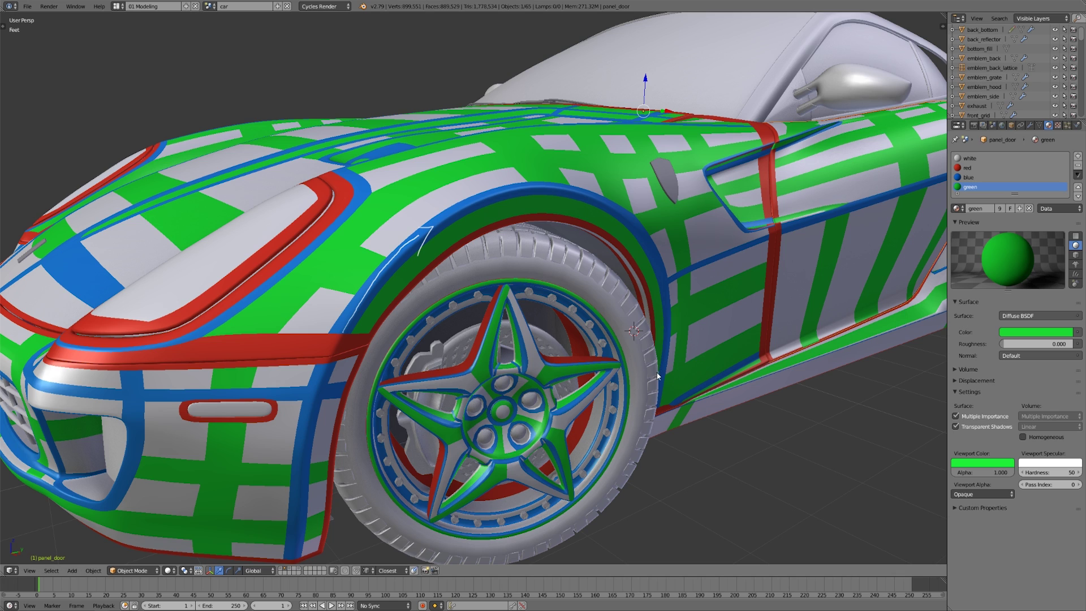
{"action": "mouse_move", "coordinate": [667, 361]}
{"action": "middle_mouse_down"}
{"action": "mouse_move", "coordinate": [650, 354]}
{"action": "mouse_move", "coordinate": [598, 379]}
{"action": "mouse_move", "coordinate": [635, 382]}
{"action": "mouse_move", "coordinate": [627, 389]}
{"action": "mouse_move", "coordinate": [655, 402]}
{"action": "mouse_move", "coordinate": [628, 403]}
{"action": "middle_mouse_up"}
{"action": "left_click", "coordinate": [292, 568]}
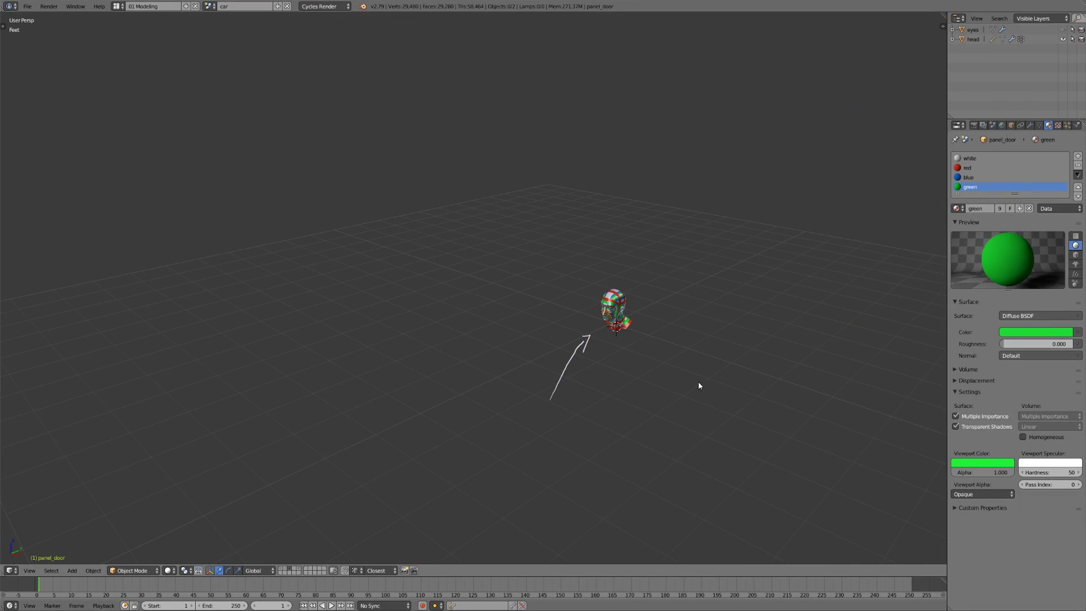
Step: Erase the stray strokes near the head, then select the head and frame it
{"action": "left_click_drag", "start_coordinate": [590, 343], "coordinate": [566, 355]}
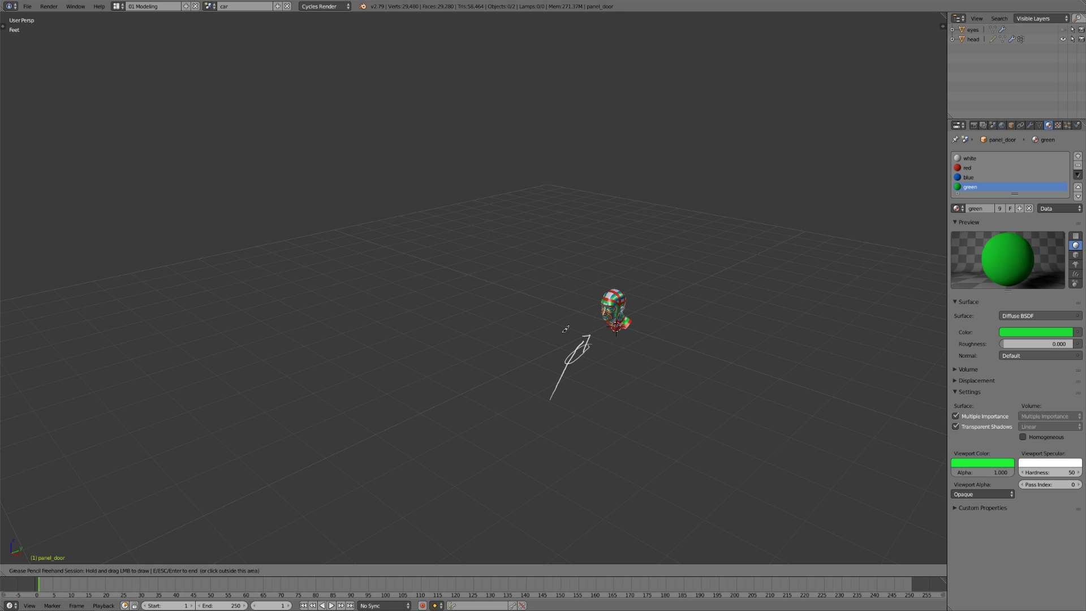
{"action": "right_click_drag", "start_coordinate": [616, 334], "coordinate": [546, 430]}
{"action": "key", "text": "Escape"}
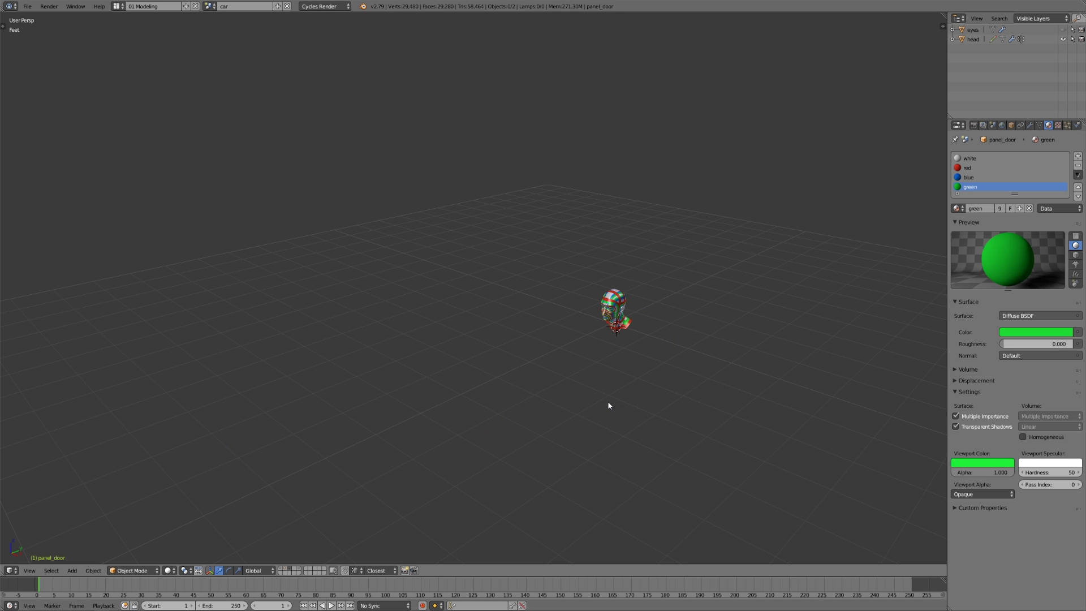
{"action": "right_click", "coordinate": [615, 312]}
{"action": "key", "text": "KP_Decimal"}
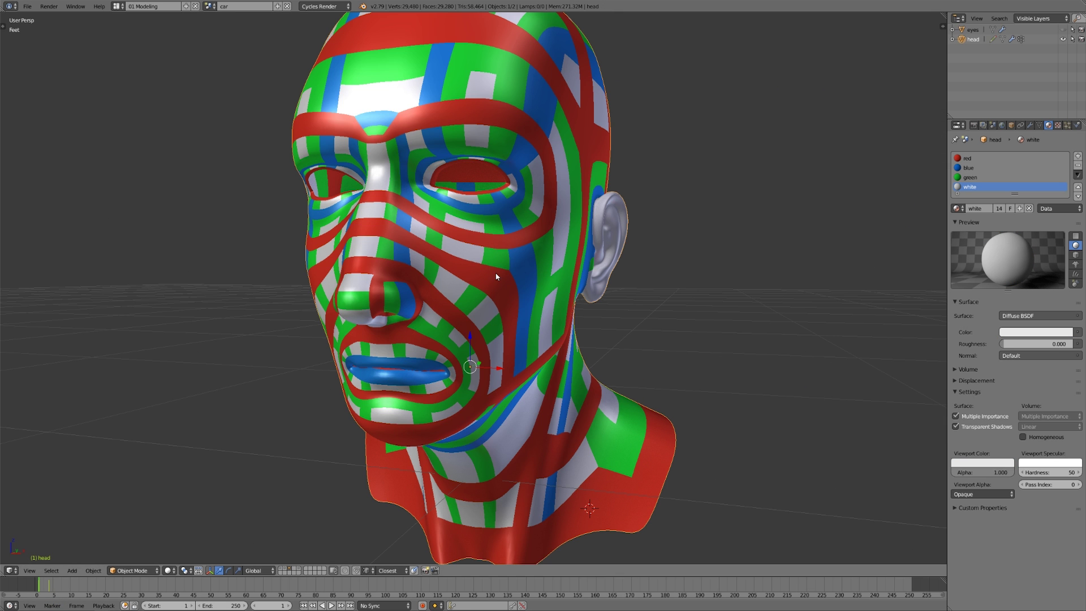
Step: Sketch a stroke from the eye up the forehead in left profile, then erase it
{"action": "middle_click_drag", "start_coordinate": [497, 277], "coordinate": [531, 279]}
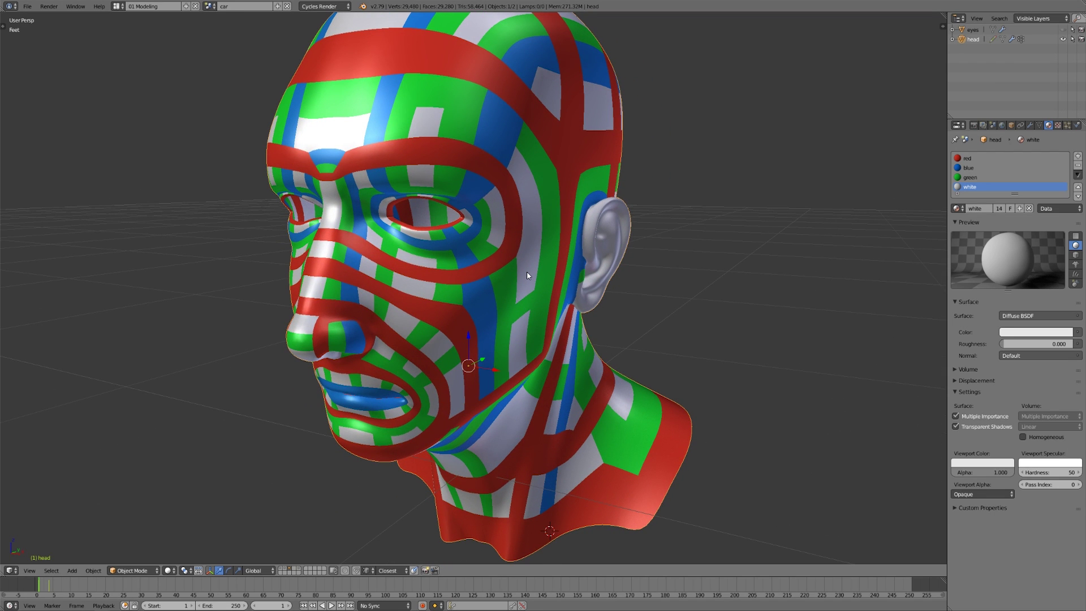
{"action": "middle_click_drag", "start_coordinate": [469, 226], "coordinate": [450, 232]}
{"action": "mouse_move", "coordinate": [403, 210]}
{"action": "left_mouse_down"}
{"action": "mouse_move", "coordinate": [440, 157]}
{"action": "mouse_move", "coordinate": [460, 93]}
{"action": "mouse_move", "coordinate": [500, 56]}
{"action": "left_mouse_up"}
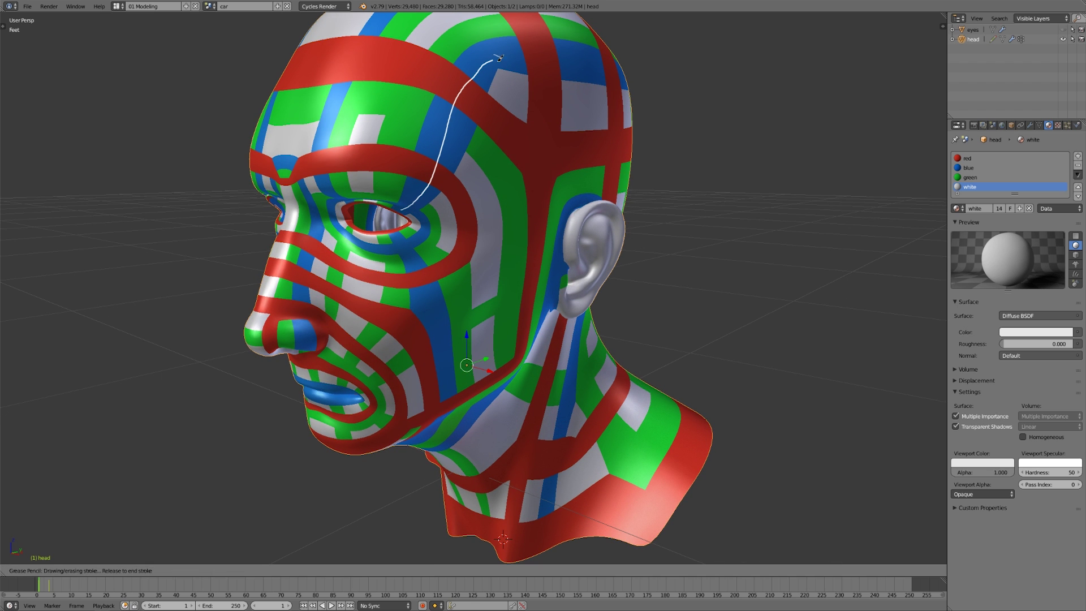
{"action": "mouse_move", "coordinate": [498, 56]}
{"action": "right_mouse_down"}
{"action": "mouse_move", "coordinate": [447, 113]}
{"action": "mouse_move", "coordinate": [407, 217]}
{"action": "right_mouse_up"}
{"action": "key", "text": "Escape"}
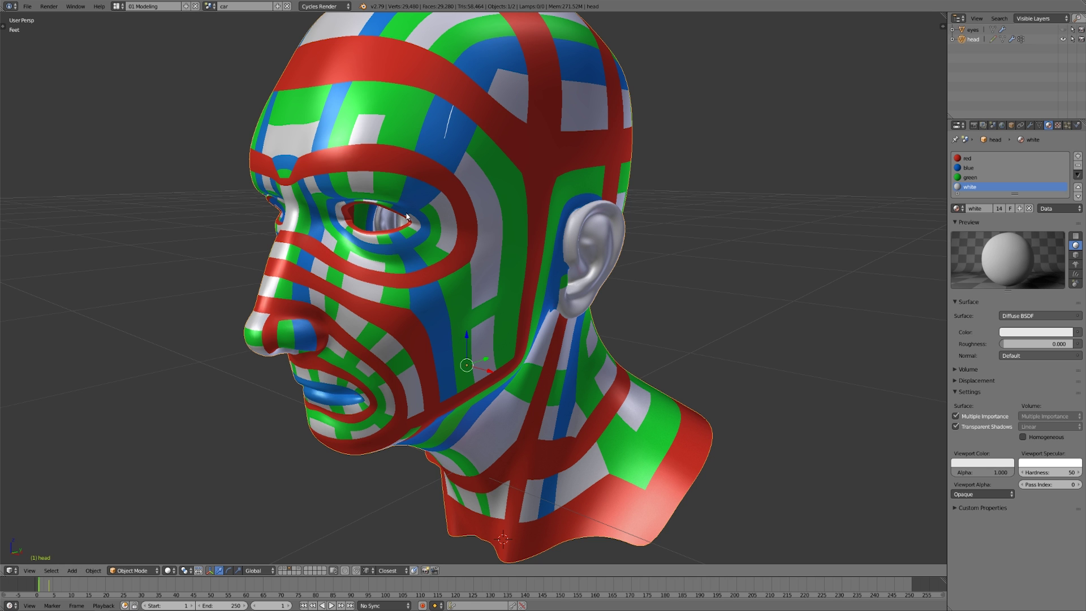
Step: Turn the head to face the viewer and trace the red loop around the eye and brow
{"action": "middle_click_drag", "start_coordinate": [406, 216], "coordinate": [382, 164]}
{"action": "mouse_move", "coordinate": [371, 185]}
{"action": "left_mouse_down"}
{"action": "mouse_move", "coordinate": [428, 165]}
{"action": "mouse_move", "coordinate": [496, 167]}
{"action": "mouse_move", "coordinate": [534, 195]}
{"action": "mouse_move", "coordinate": [538, 234]}
{"action": "mouse_move", "coordinate": [519, 270]}
{"action": "mouse_move", "coordinate": [487, 284]}
{"action": "mouse_move", "coordinate": [452, 285]}
{"action": "mouse_move", "coordinate": [352, 249]}
{"action": "left_mouse_up"}
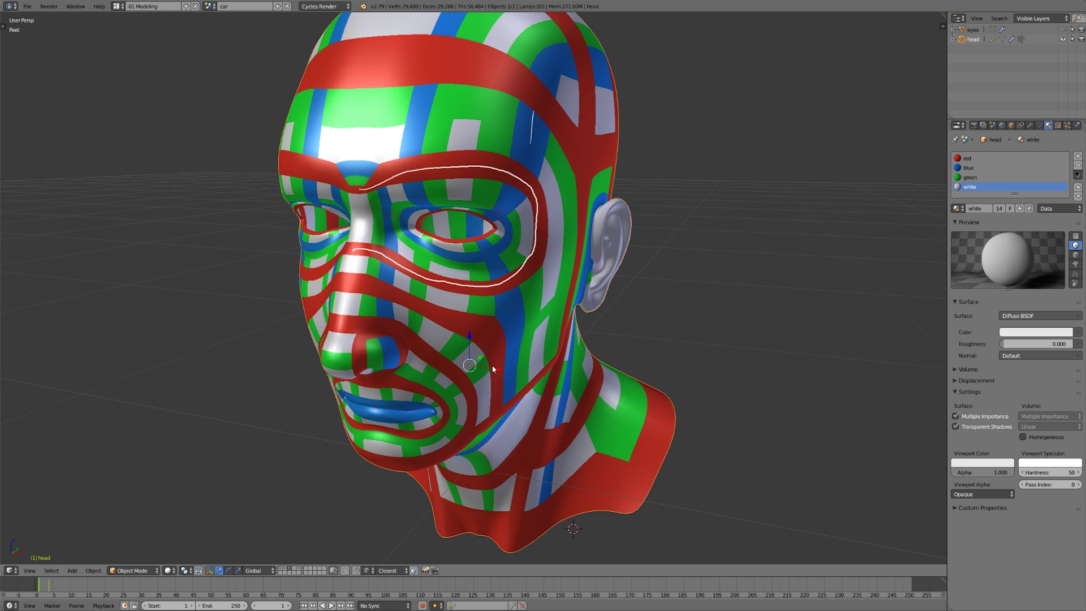
{"action": "middle_click_drag", "start_coordinate": [526, 300], "coordinate": [544, 284]}
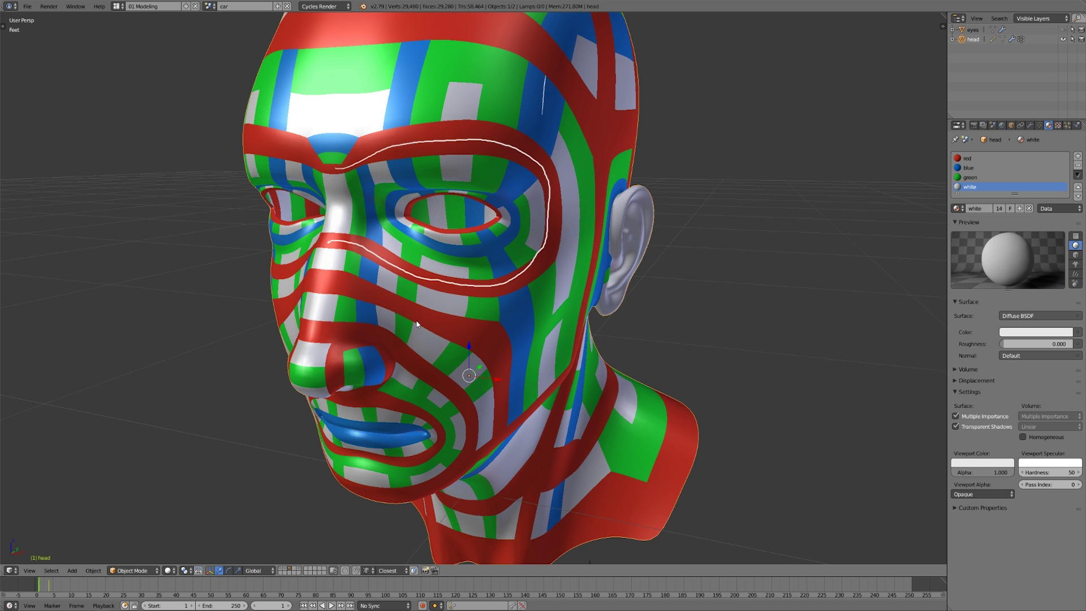
{"action": "middle_click_drag", "start_coordinate": [416, 323], "coordinate": [446, 320]}
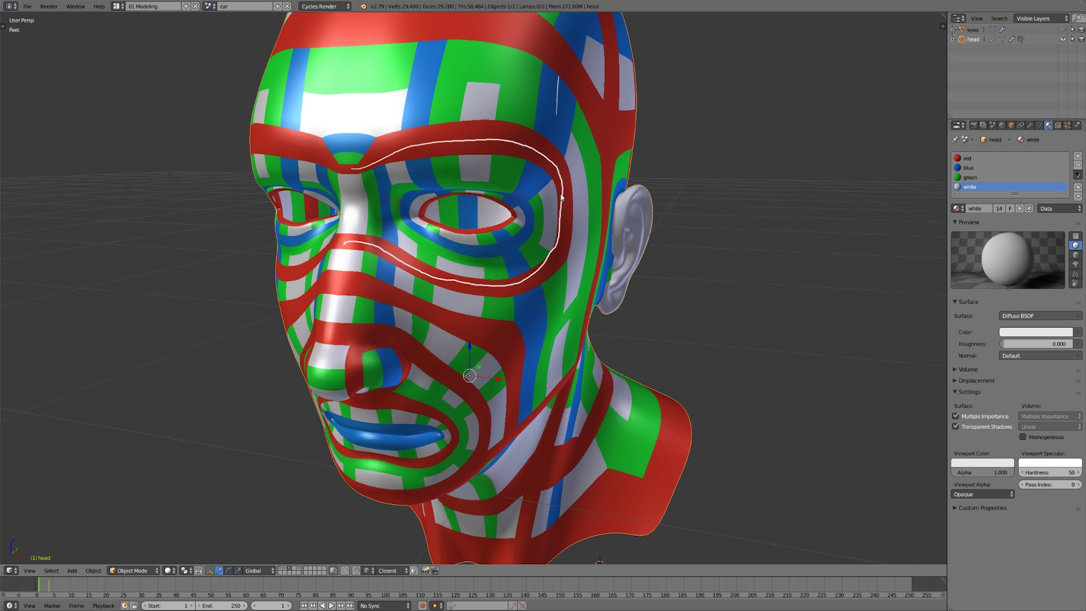
{"action": "middle_click_drag", "start_coordinate": [561, 197], "coordinate": [467, 128]}
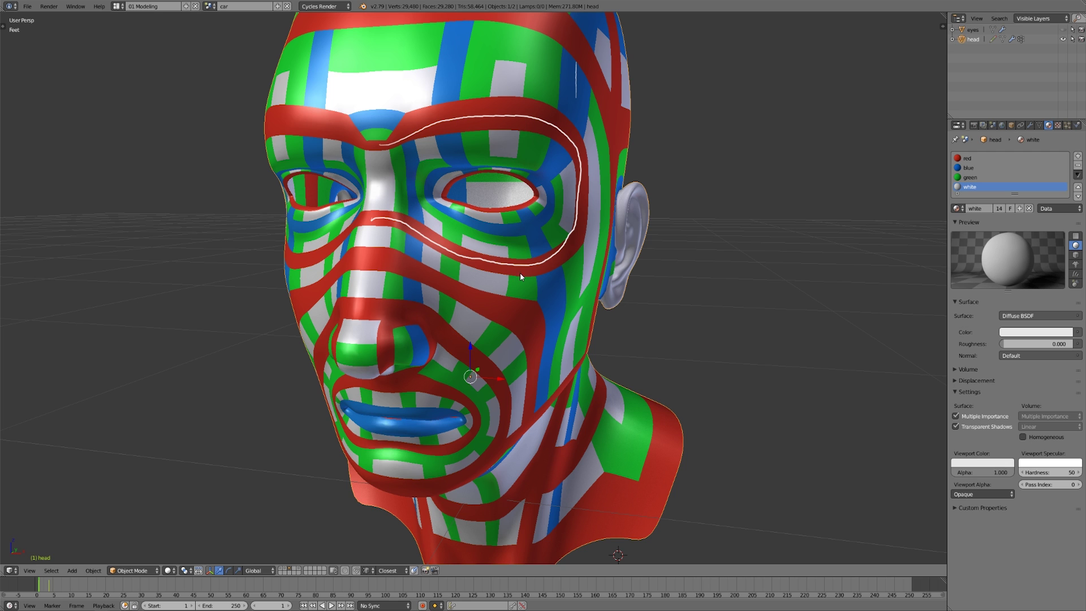
{"action": "mouse_move", "coordinate": [523, 154]}
{"action": "left_mouse_down"}
{"action": "mouse_move", "coordinate": [499, 144]}
{"action": "mouse_move", "coordinate": [433, 162]}
{"action": "mouse_move", "coordinate": [430, 193]}
{"action": "mouse_move", "coordinate": [447, 217]}
{"action": "mouse_move", "coordinate": [485, 232]}
{"action": "mouse_move", "coordinate": [544, 232]}
{"action": "mouse_move", "coordinate": [564, 210]}
{"action": "mouse_move", "coordinate": [567, 174]}
{"action": "mouse_move", "coordinate": [520, 149]}
{"action": "left_mouse_up"}
Step: Clear the eye-loop sketch and draw guide strokes around the mouth corner and down the cheek
{"action": "key", "text": "ctrl+z"}
{"action": "mouse_move", "coordinate": [390, 295]}
{"action": "middle_mouse_down"}
{"action": "mouse_move", "coordinate": [463, 325]}
{"action": "mouse_move", "coordinate": [371, 306]}
{"action": "middle_mouse_up"}
{"action": "middle_click_drag", "start_coordinate": [495, 307], "coordinate": [447, 311]}
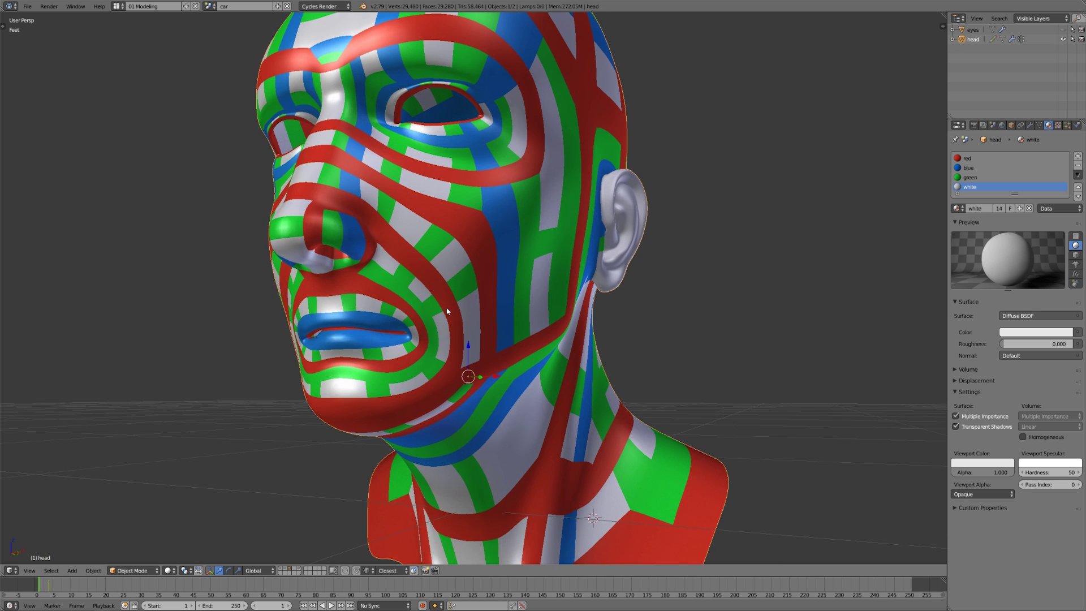
{"action": "mouse_move", "coordinate": [359, 285]}
{"action": "left_mouse_down"}
{"action": "mouse_move", "coordinate": [418, 314]}
{"action": "mouse_move", "coordinate": [424, 334]}
{"action": "mouse_move", "coordinate": [359, 365]}
{"action": "left_mouse_up"}
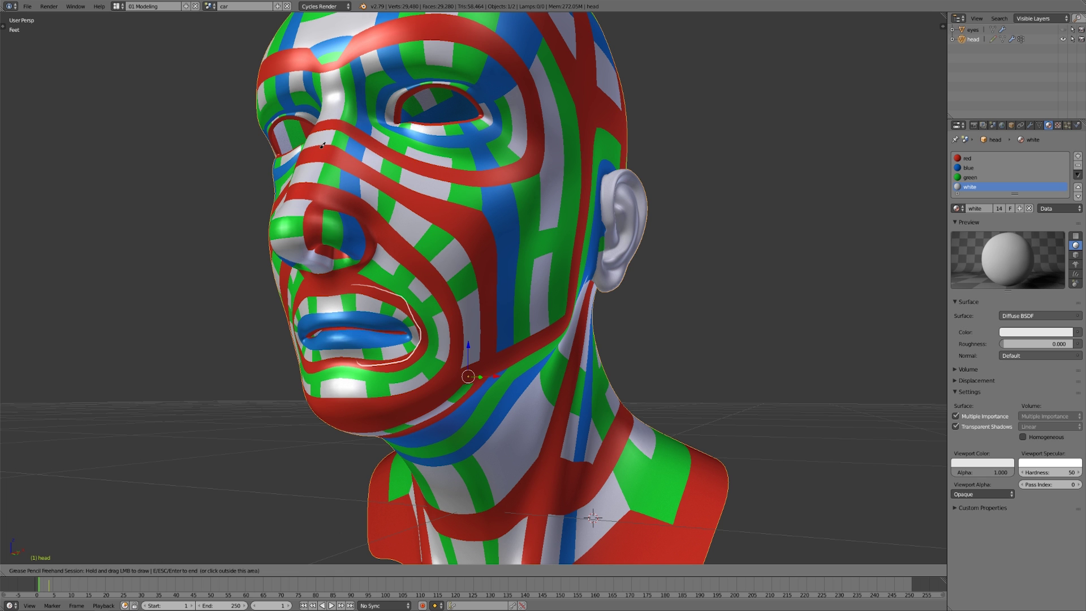
{"action": "mouse_move", "coordinate": [323, 146]}
{"action": "left_mouse_down"}
{"action": "mouse_move", "coordinate": [439, 207]}
{"action": "mouse_move", "coordinate": [482, 258]}
{"action": "mouse_move", "coordinate": [481, 300]}
{"action": "left_mouse_up"}
Step: Sketch jaw and scalp guide strokes, clear them, and set the white material's Viewport Alpha to 0
{"action": "middle_click_drag", "start_coordinate": [580, 353], "coordinate": [396, 390]}
{"action": "mouse_move", "coordinate": [326, 411]}
{"action": "left_mouse_down"}
{"action": "mouse_move", "coordinate": [469, 340]}
{"action": "mouse_move", "coordinate": [492, 213]}
{"action": "mouse_move", "coordinate": [501, 50]}
{"action": "mouse_move", "coordinate": [444, 69]}
{"action": "mouse_move", "coordinate": [567, 106]}
{"action": "left_mouse_up"}
{"action": "middle_click_drag", "start_coordinate": [498, 350], "coordinate": [480, 365]}
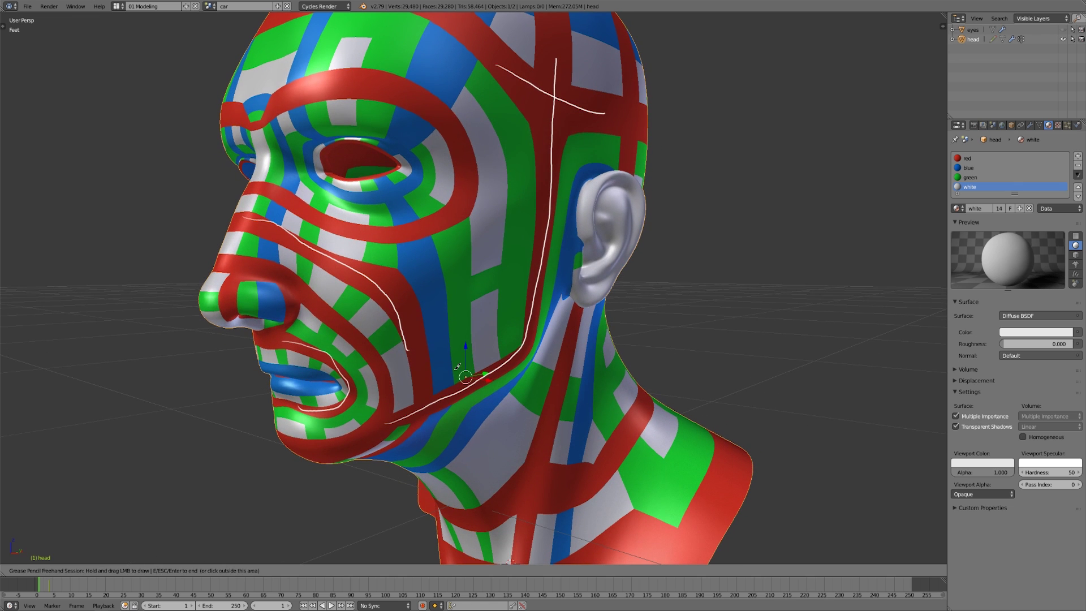
{"action": "key", "text": "Escape"}
{"action": "key", "text": "ctrl+z"}
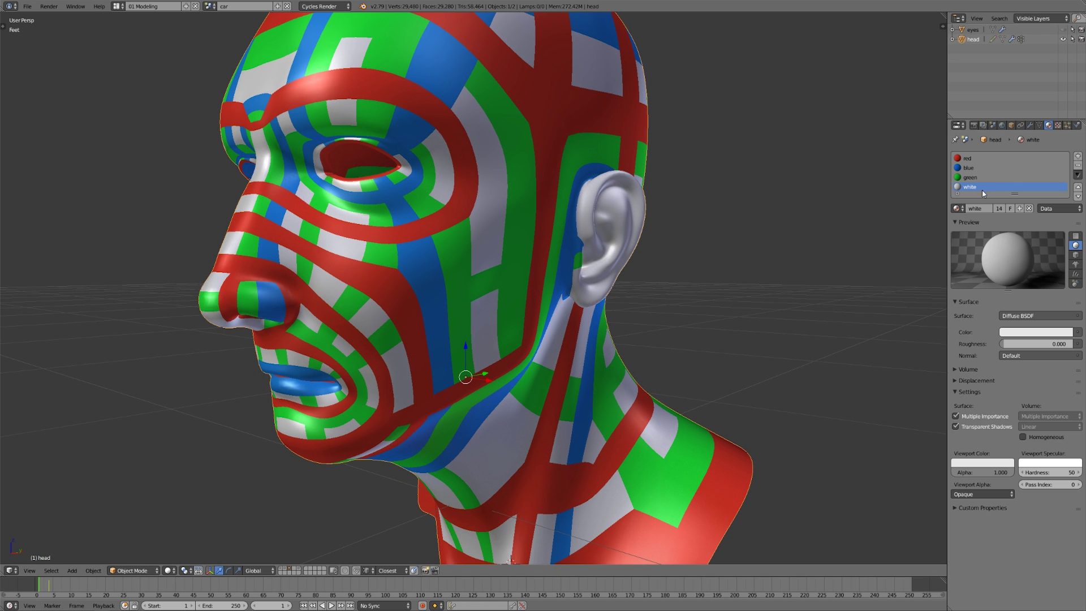
{"action": "left_click_drag", "start_coordinate": [992, 473], "coordinate": [864, 465]}
Step: Set the green and blue materials' Viewport Alpha to 0, leaving only the red loops visible
{"action": "left_click", "coordinate": [1018, 177]}
{"action": "left_click", "coordinate": [974, 167]}
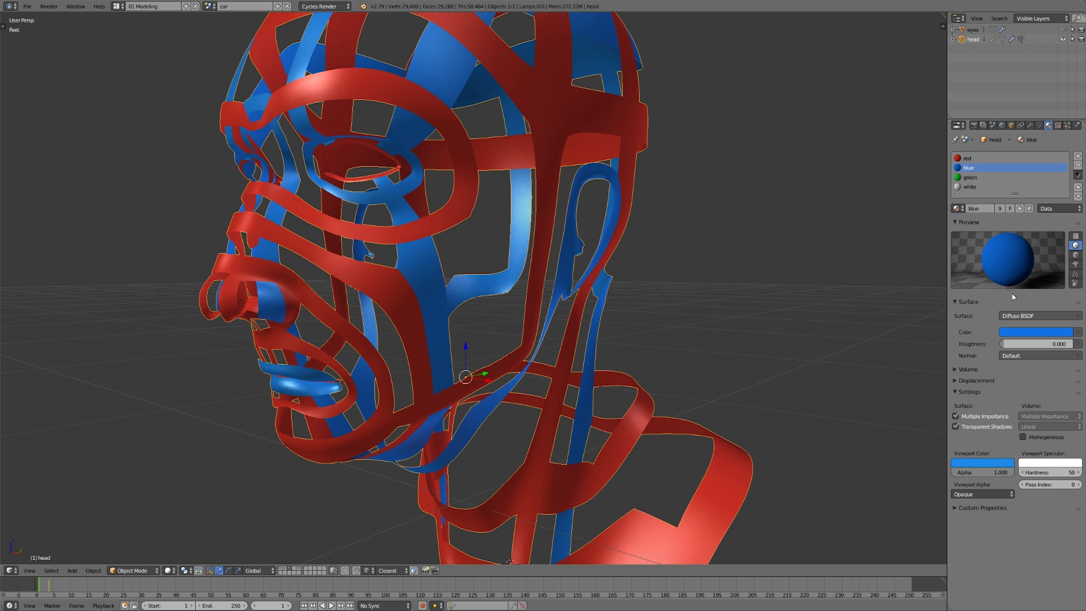
{"action": "left_click_drag", "start_coordinate": [1005, 474], "coordinate": [899, 470]}
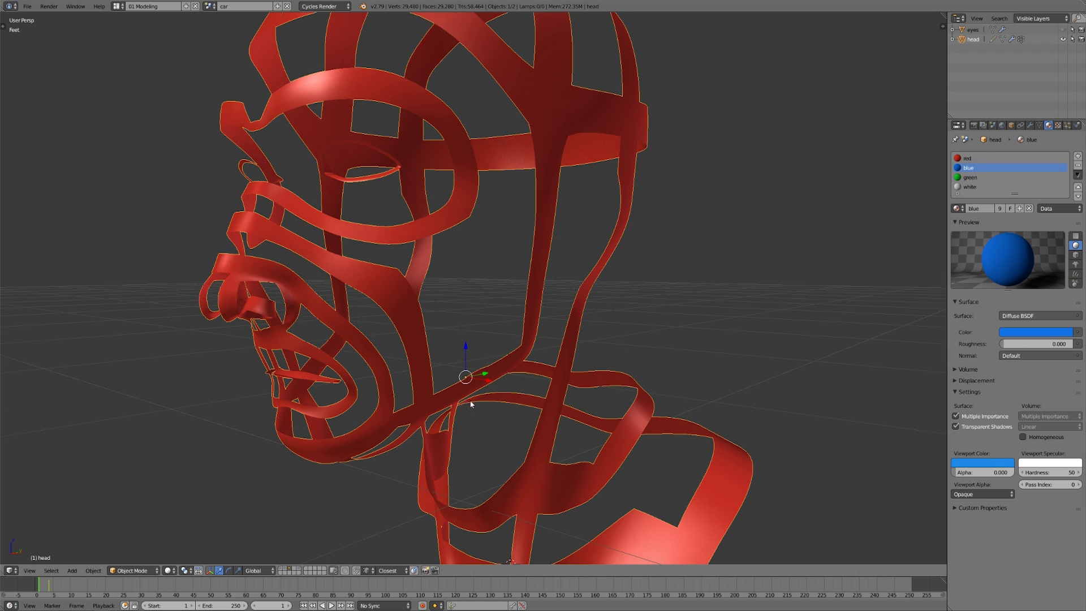
{"action": "middle_click_drag", "start_coordinate": [471, 404], "coordinate": [499, 415]}
{"action": "key", "text": "a"}
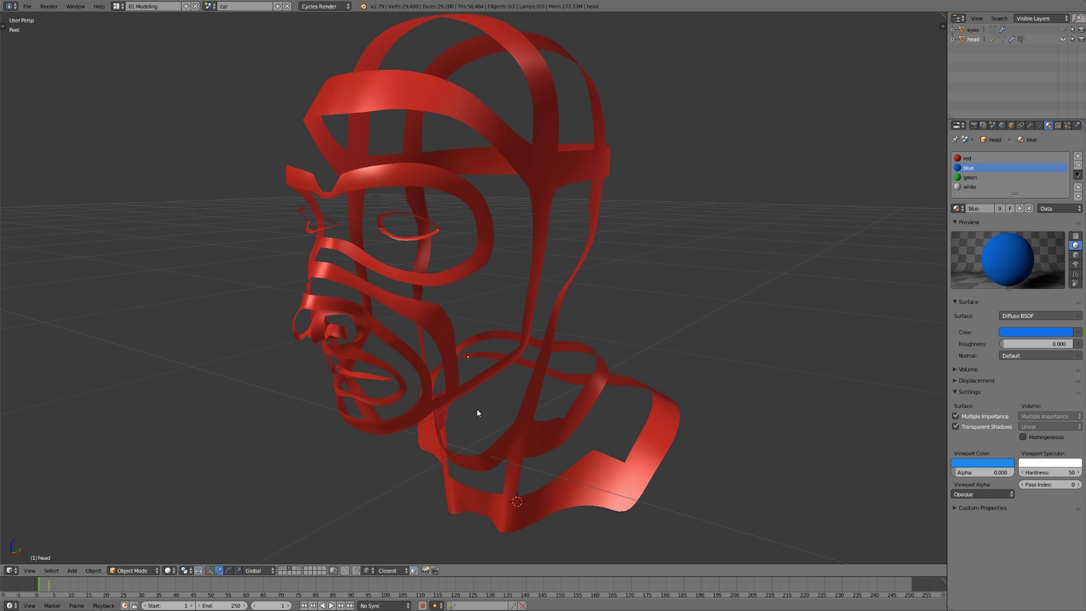
{"action": "middle_click_drag", "start_coordinate": [478, 413], "coordinate": [501, 367]}
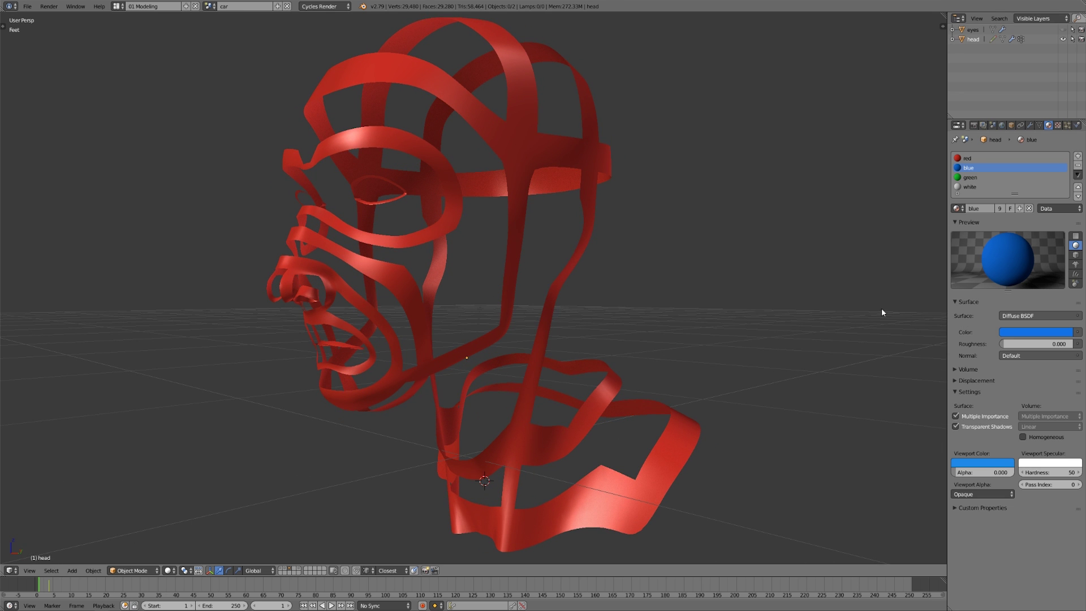
Step: Restore the blue material's Viewport Alpha to 1 so the blue bands show solid again
{"action": "left_click_drag", "start_coordinate": [963, 473], "coordinate": [1016, 474]}
{"action": "middle_click_drag", "start_coordinate": [611, 436], "coordinate": [594, 418]}
{"action": "right_click", "coordinate": [621, 437]}
{"action": "key", "text": "a"}
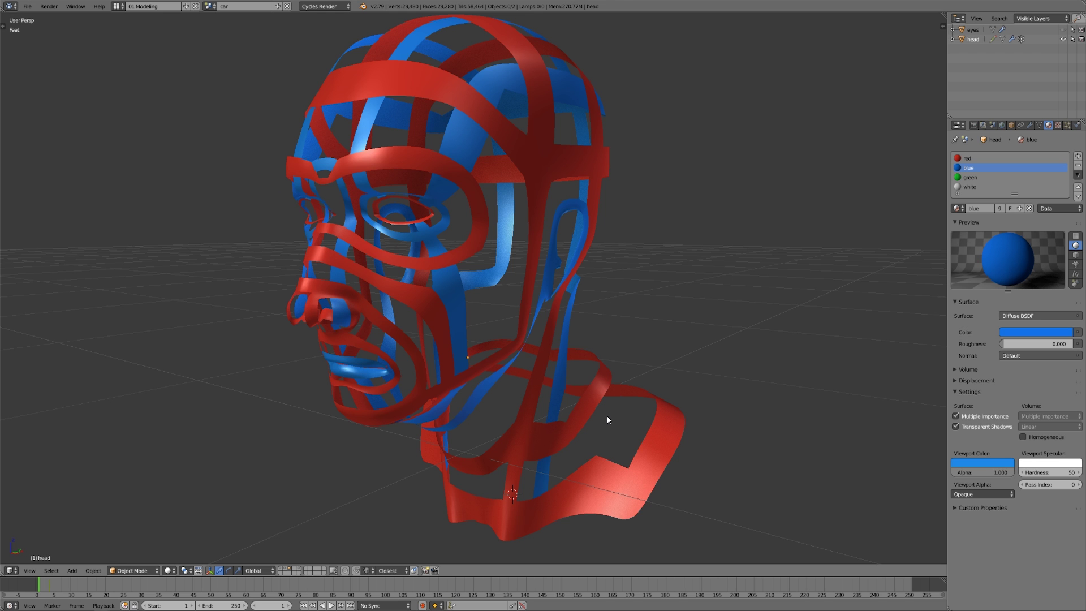
Step: Set the green material's Viewport Alpha back to 1 to show the green bands
{"action": "left_click", "coordinate": [974, 177]}
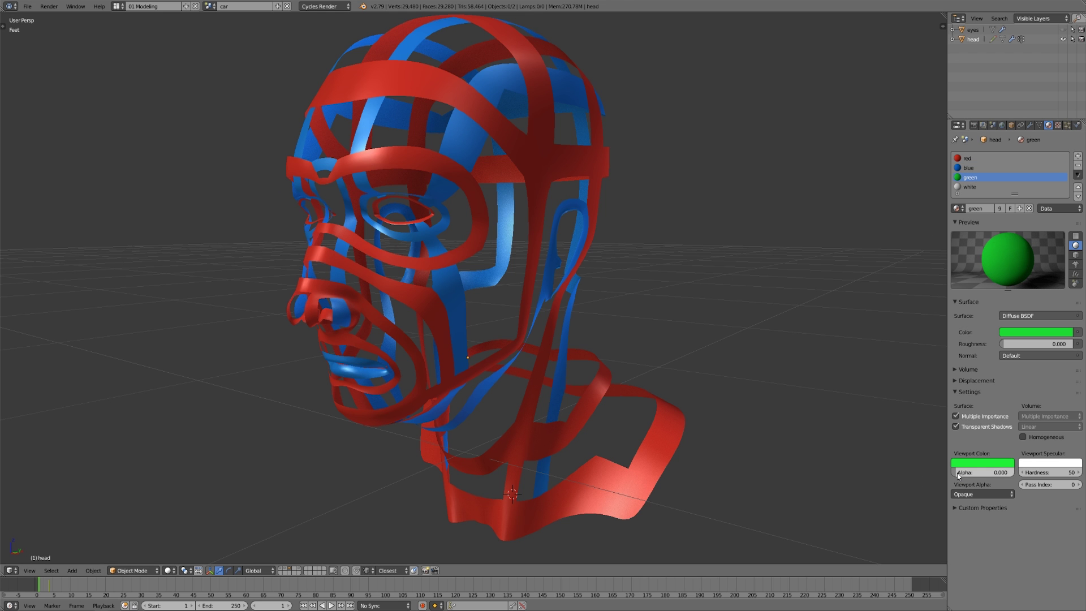
{"action": "left_click_drag", "start_coordinate": [957, 473], "coordinate": [1039, 474]}
{"action": "middle_click_drag", "start_coordinate": [694, 421], "coordinate": [712, 375]}
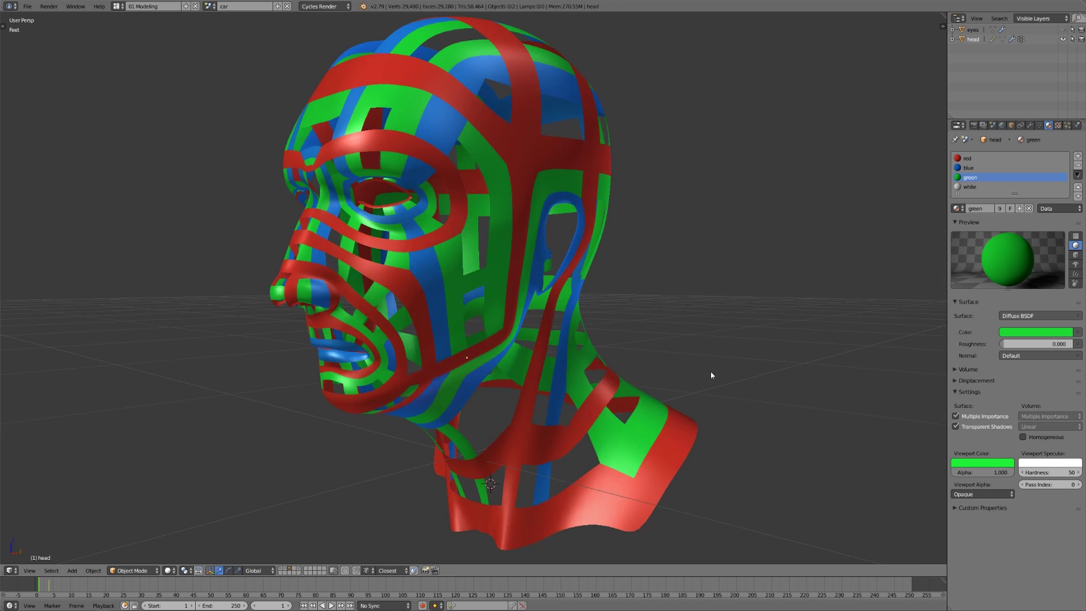
Step: Set the white material's Viewport Alpha back to 1 and view the head from three-quarter front
{"action": "left_click", "coordinate": [971, 186]}
{"action": "left_click_drag", "start_coordinate": [966, 472], "coordinate": [1047, 478]}
{"action": "middle_click_drag", "start_coordinate": [576, 426], "coordinate": [603, 443]}
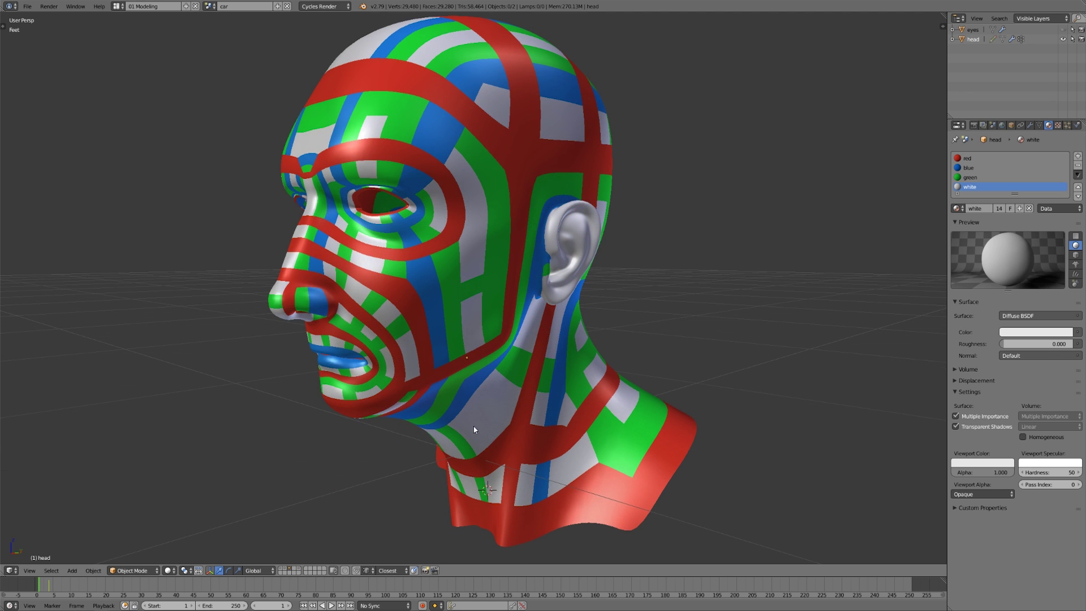
{"action": "key", "text": "KP_6"}
{"action": "key", "text": "KP_6"}
{"action": "key", "text": "KP_6"}
{"action": "key", "text": "KP_6"}
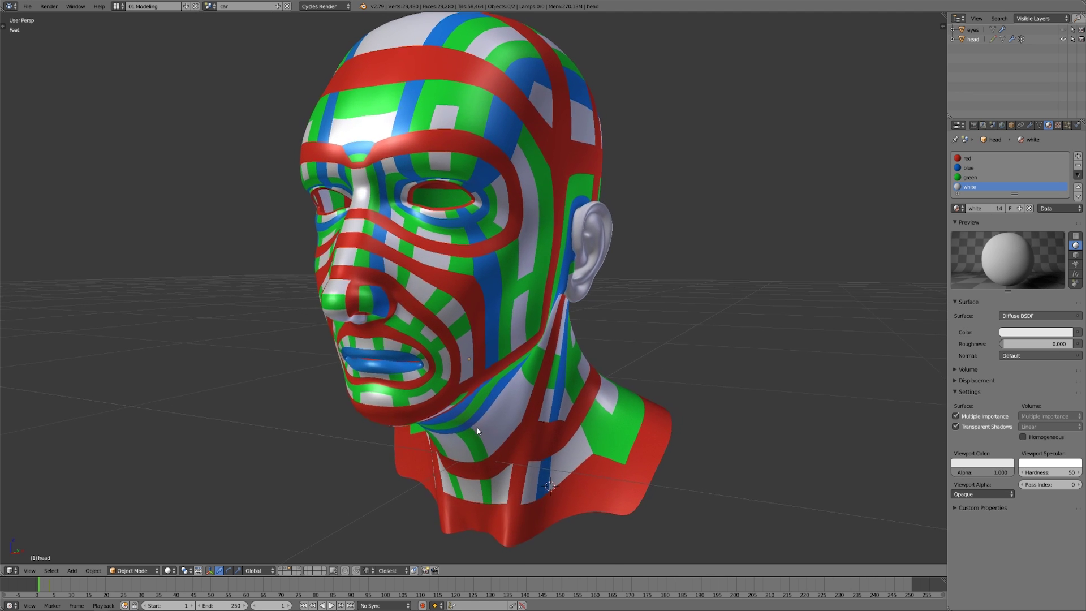
{"action": "middle_click_drag", "start_coordinate": [476, 430], "coordinate": [482, 435]}
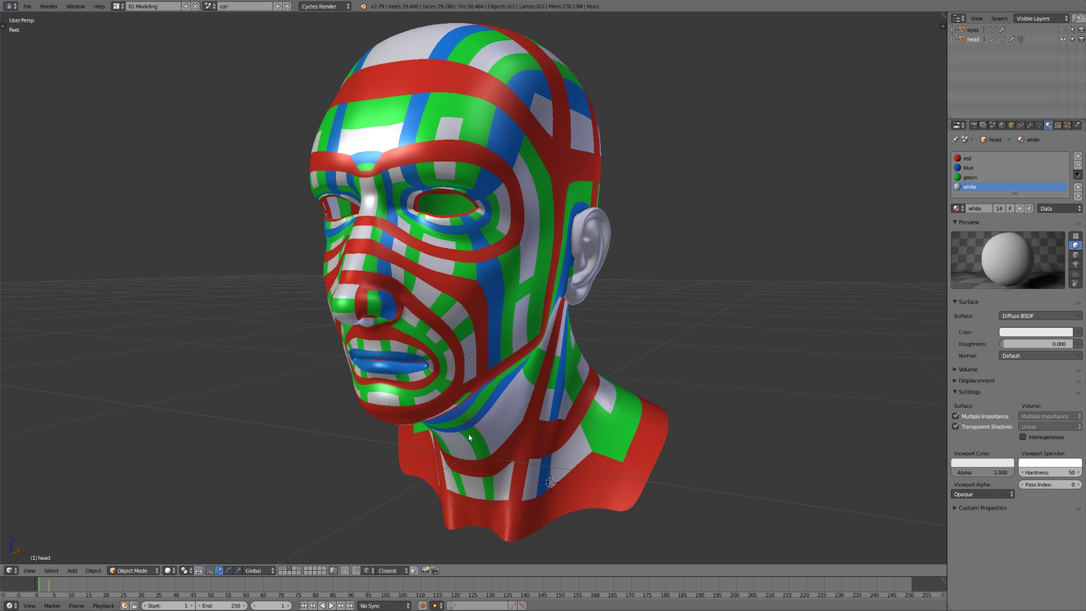
{"action": "middle_click_drag", "start_coordinate": [590, 364], "coordinate": [553, 376]}
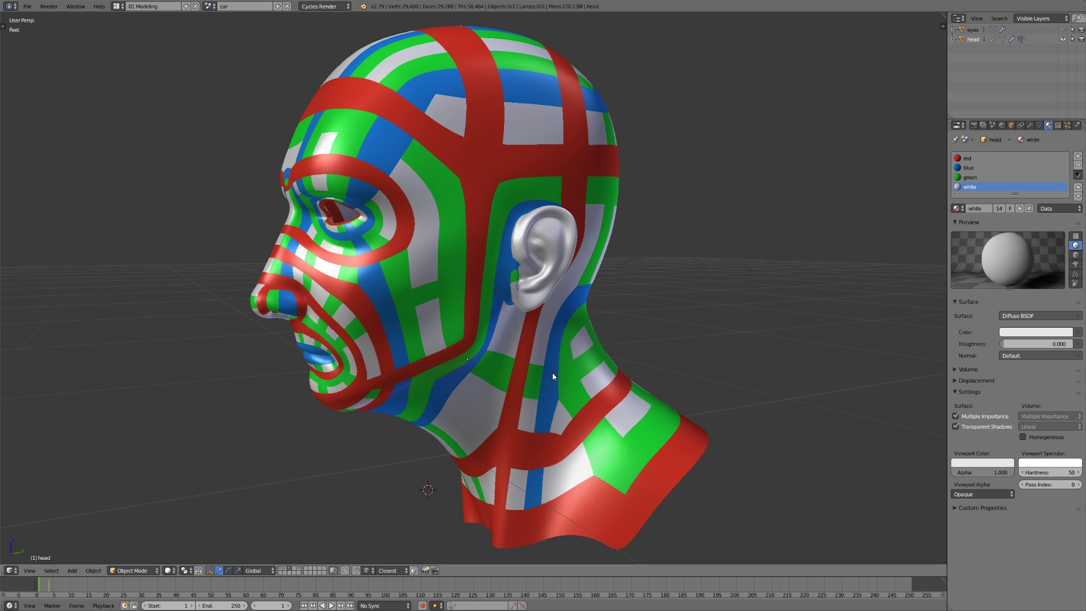
{"action": "middle_click_drag", "start_coordinate": [552, 376], "coordinate": [318, 498]}
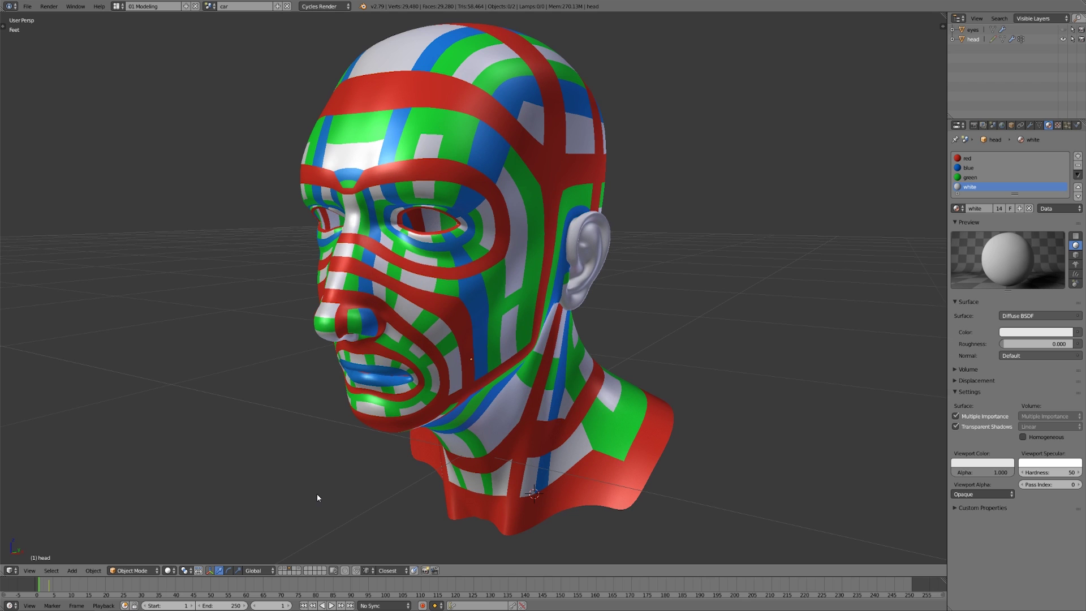